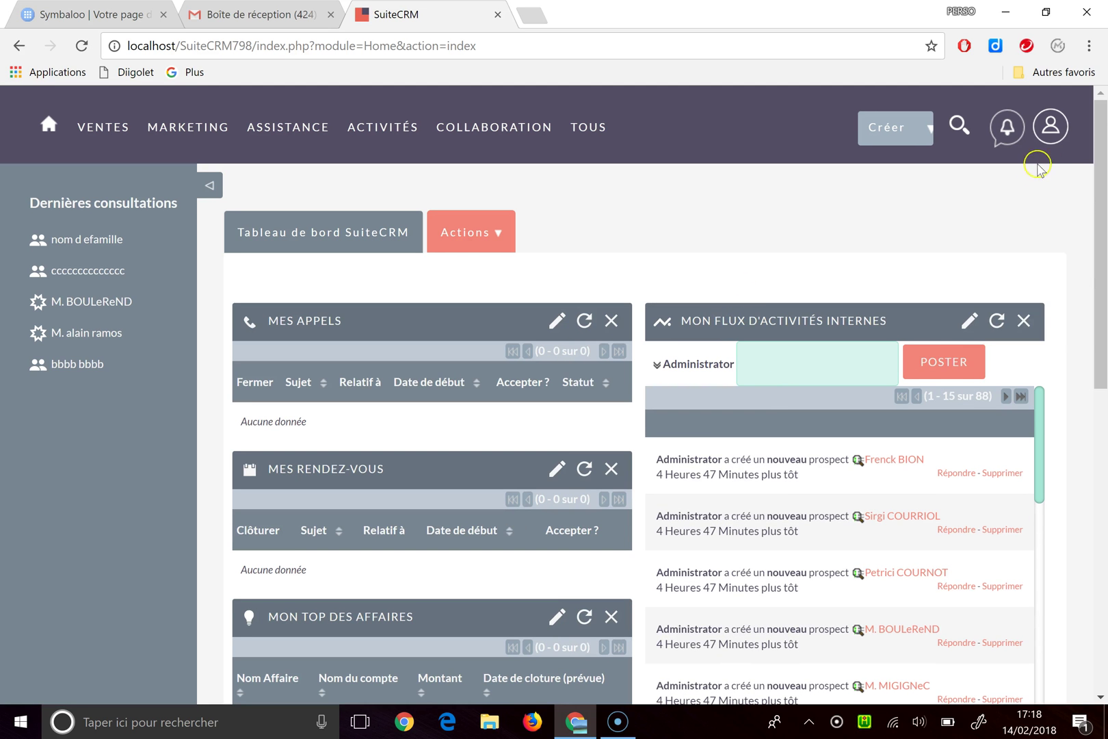
Step: Go to Admin from the user menu and scroll to the Administration du système section
click(1050, 151)
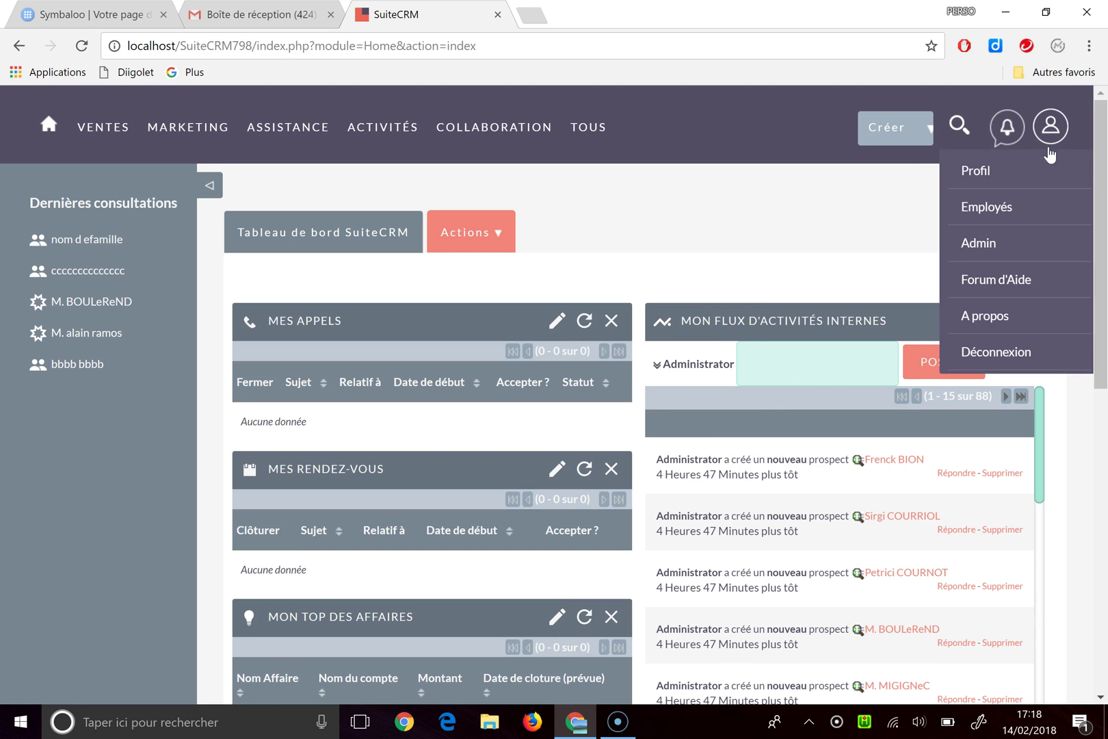
click(971, 243)
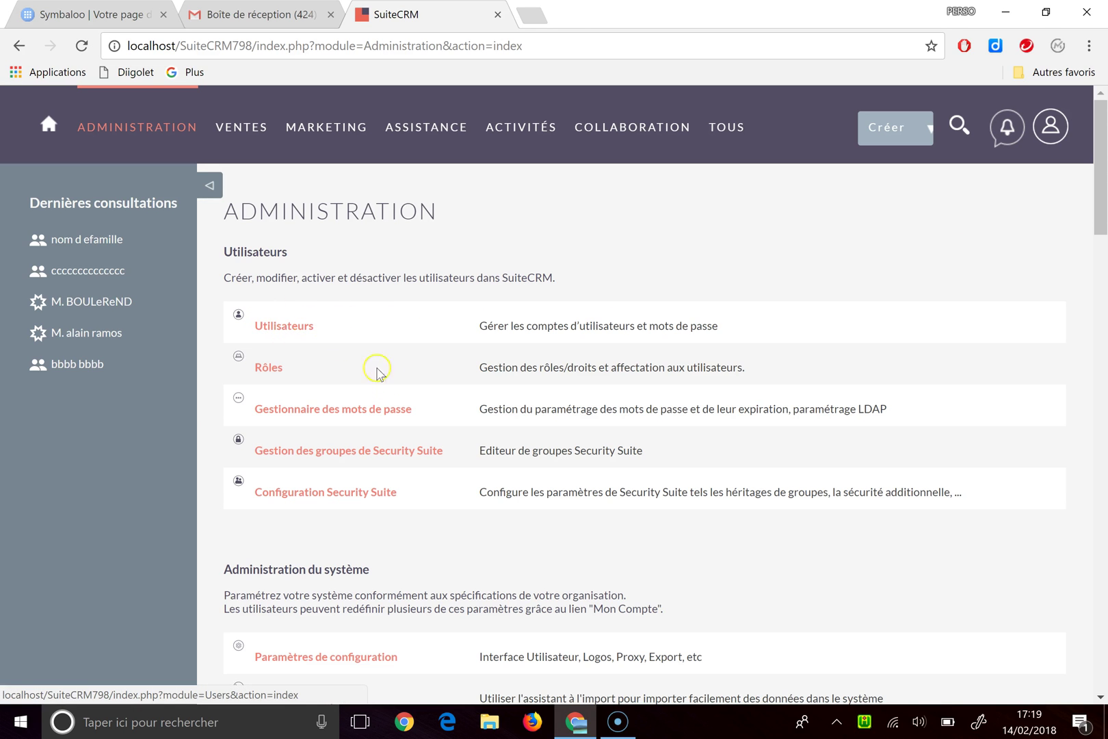
scroll(333, 410, down, 4)
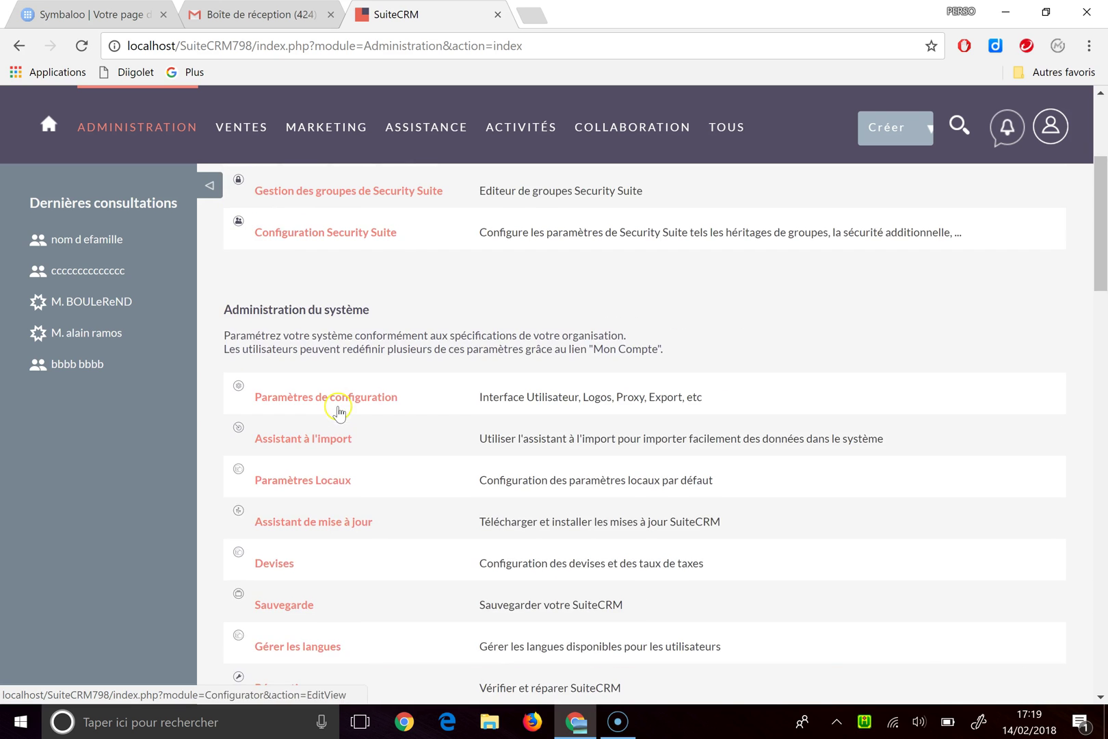
scroll(342, 416, up, 3)
scroll(318, 412, down, 2)
scroll(318, 412, down, 3)
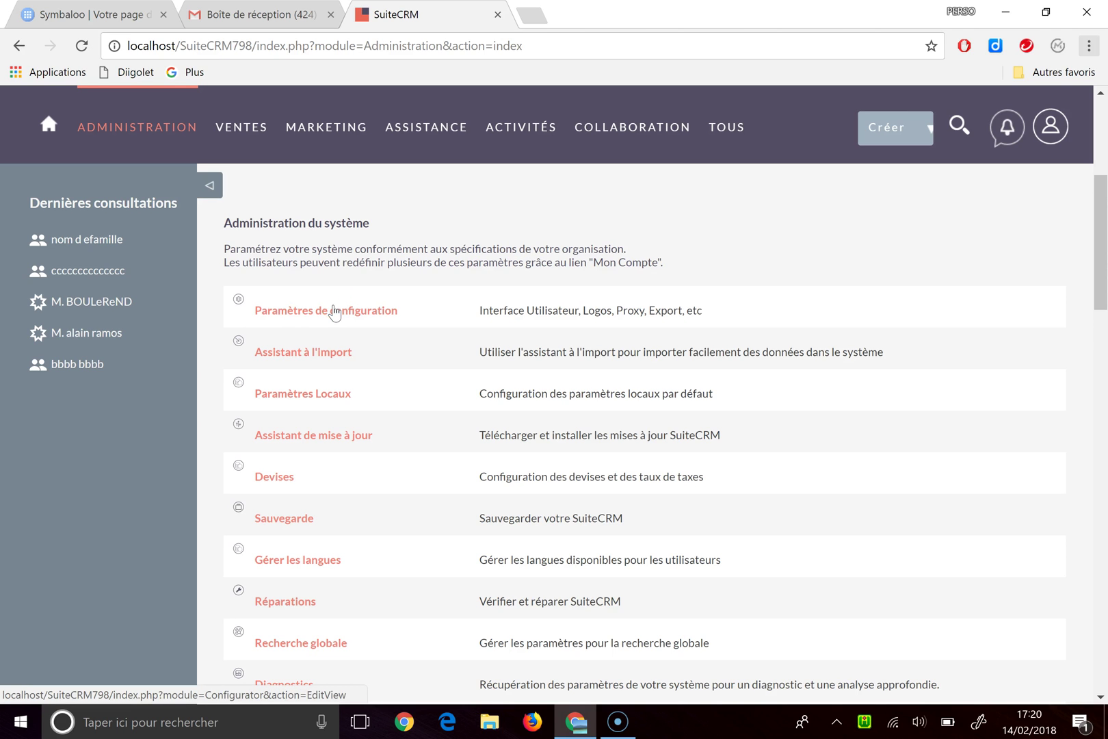
Step: In Paramètres de configuration, raise list-view items per page from 20 to 40 and save
click(333, 313)
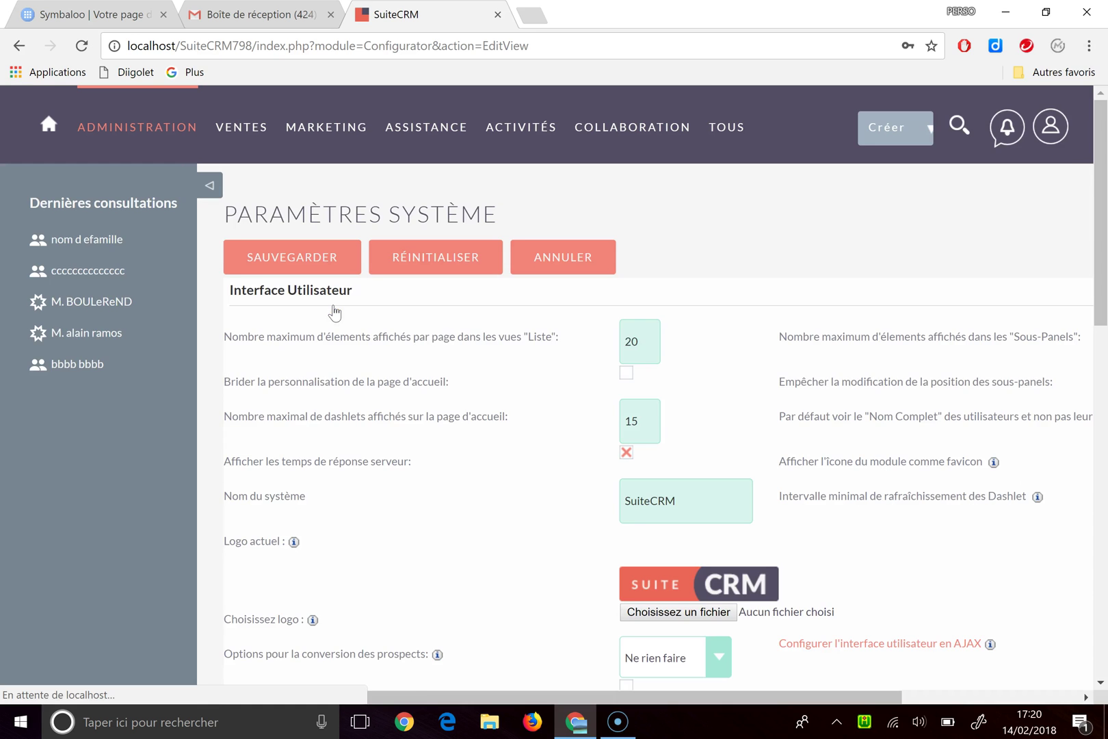
click(669, 342)
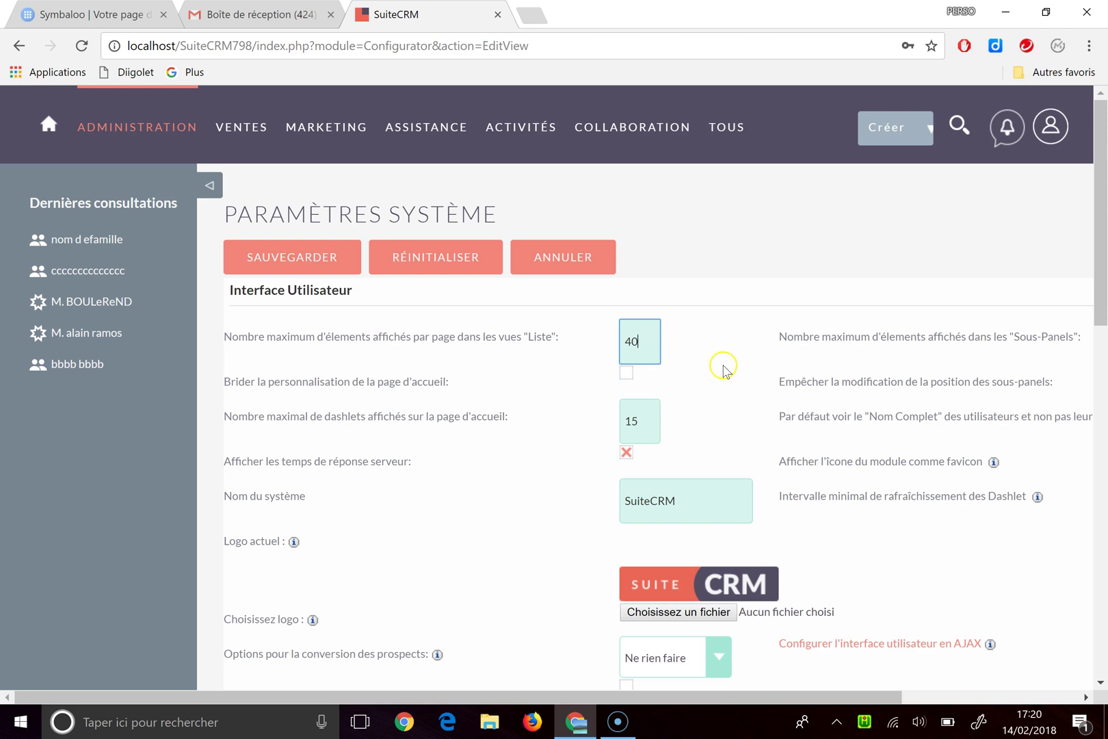
click(283, 269)
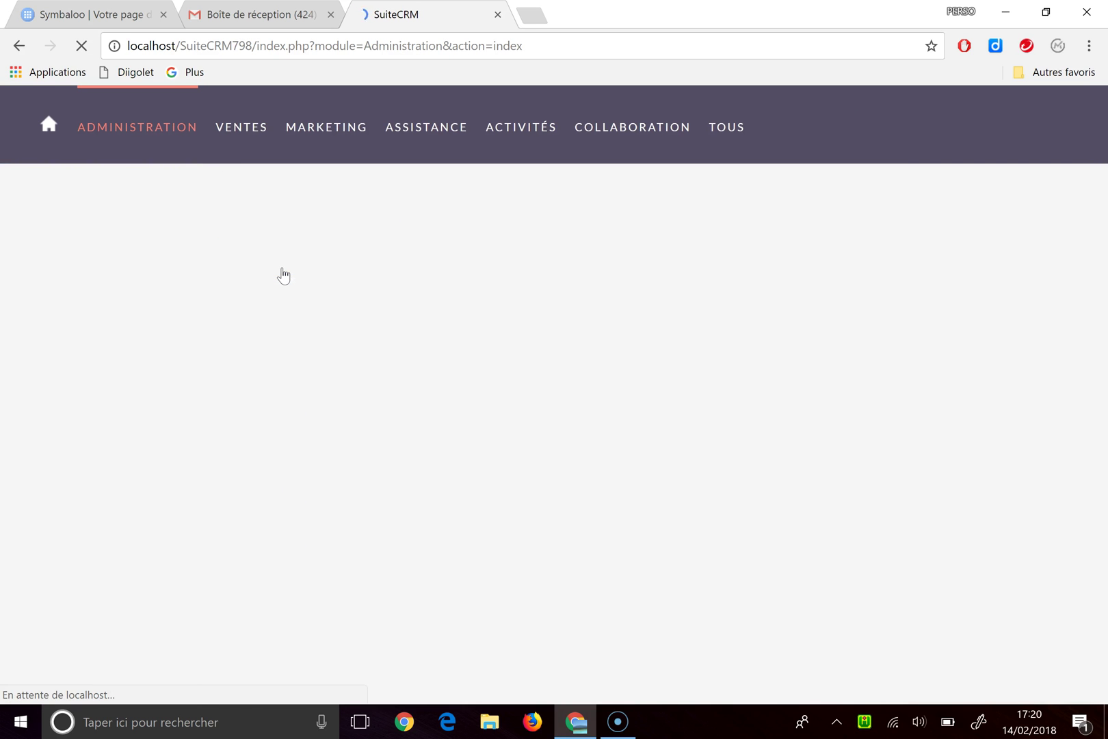
scroll(420, 457, down, 5)
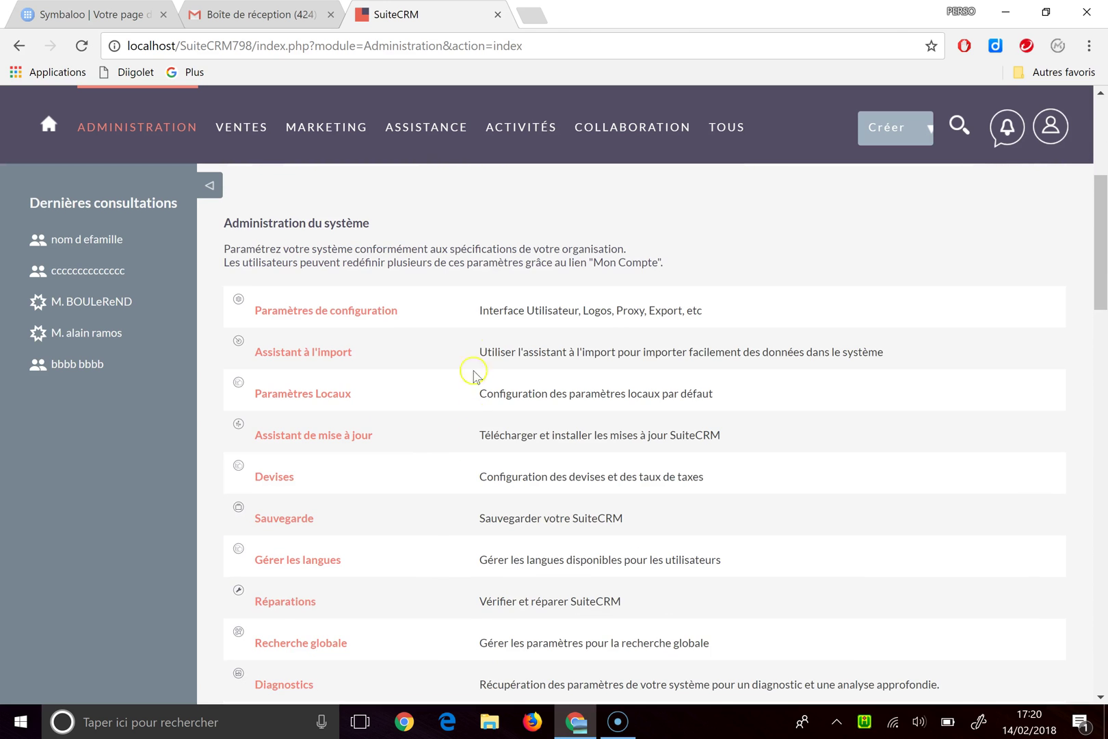
click(338, 399)
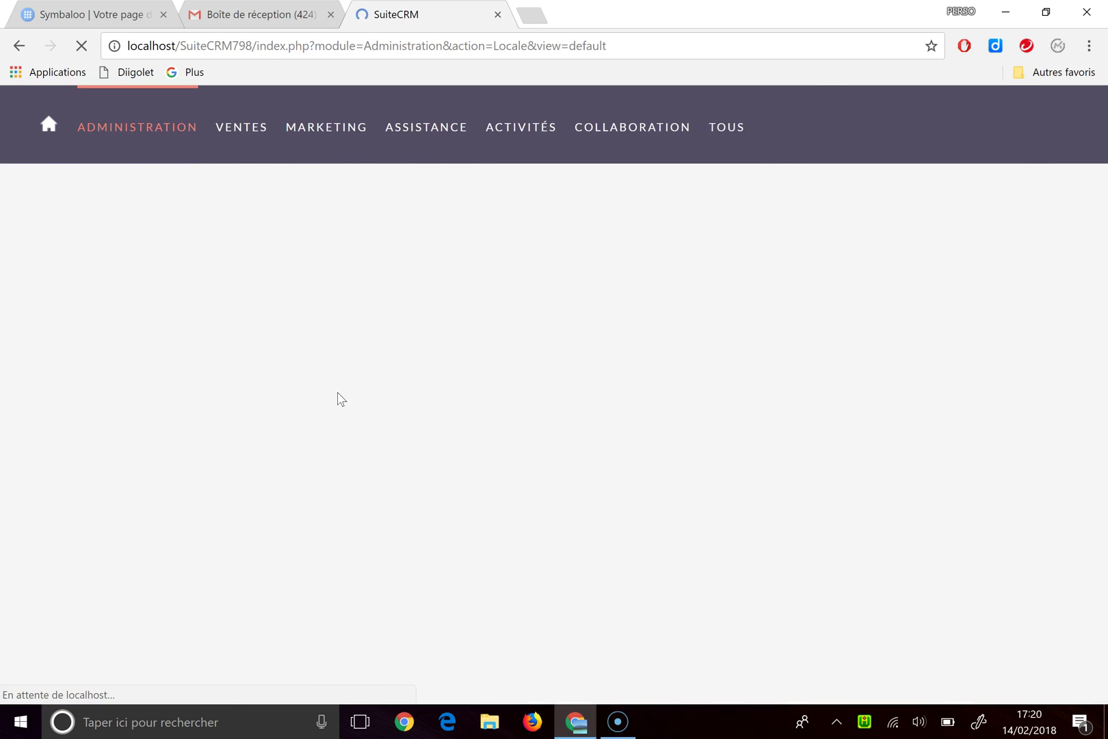
scroll(655, 421, down, 1)
scroll(655, 421, down, 1)
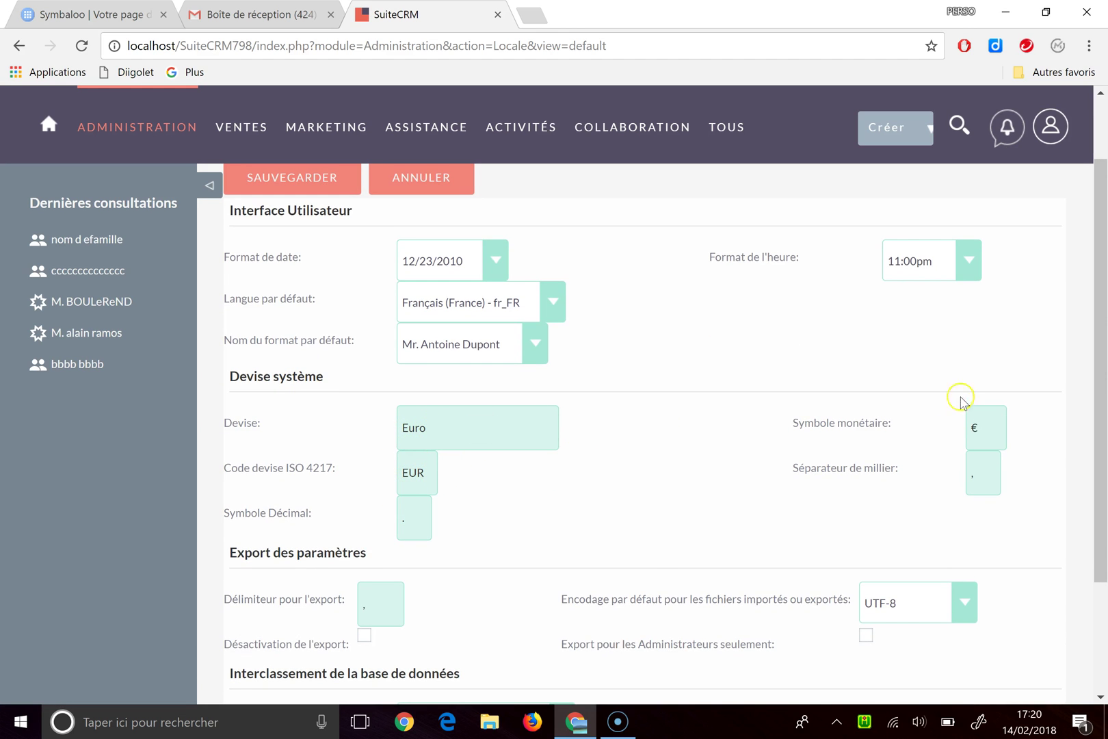
click(997, 436)
scroll(677, 441, down, 3)
click(251, 605)
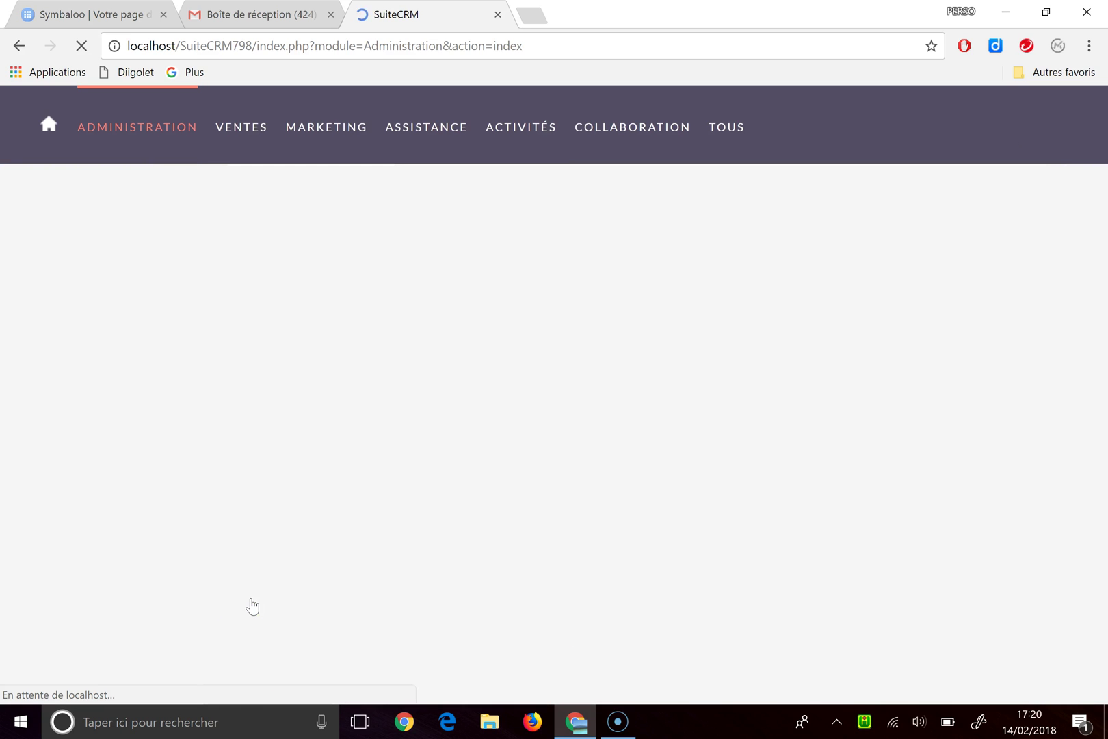
scroll(375, 496, down, 4)
scroll(373, 493, down, 3)
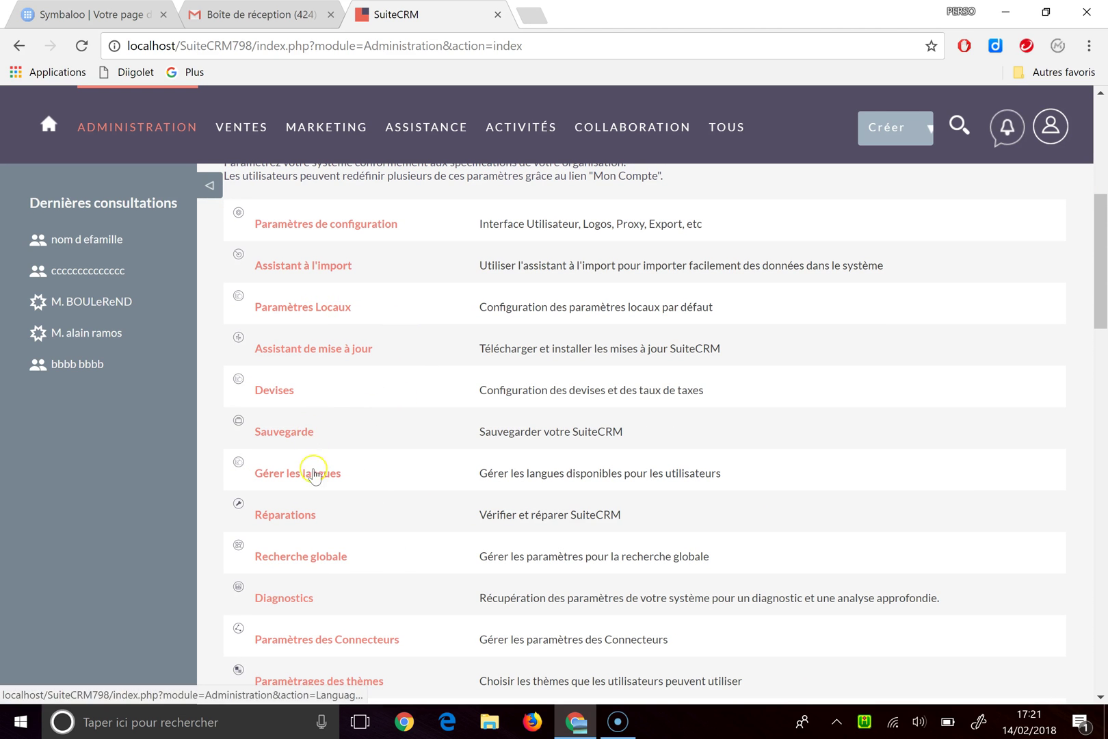
scroll(339, 489, down, 9)
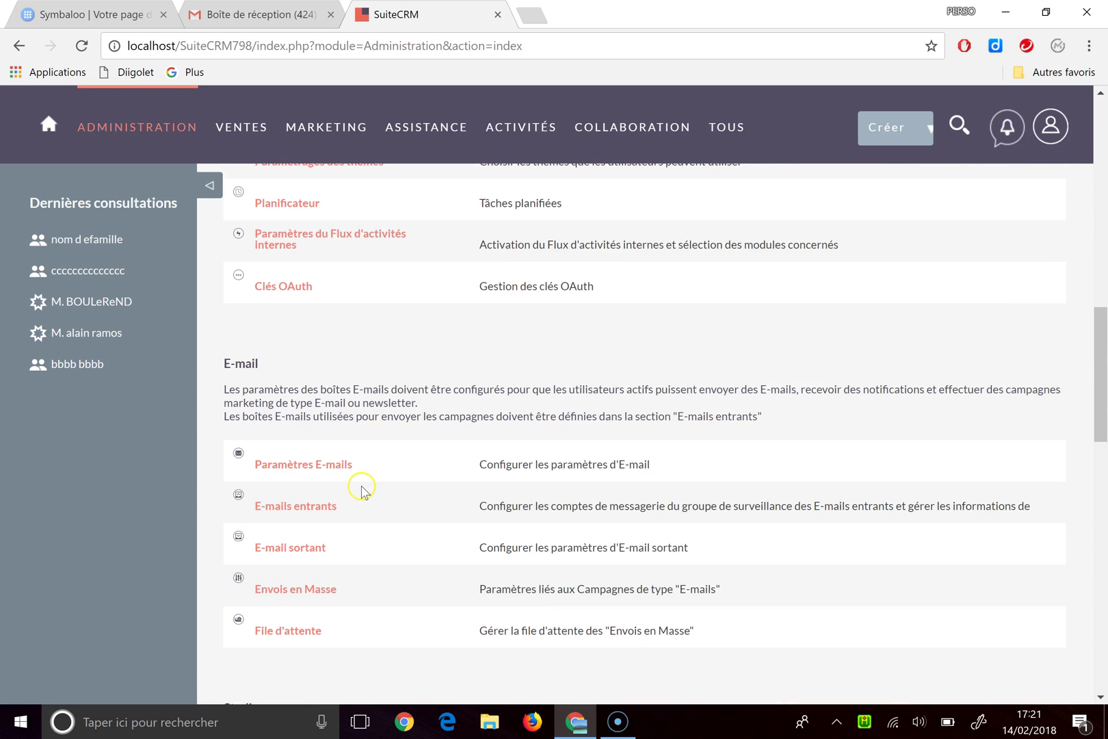
click(318, 470)
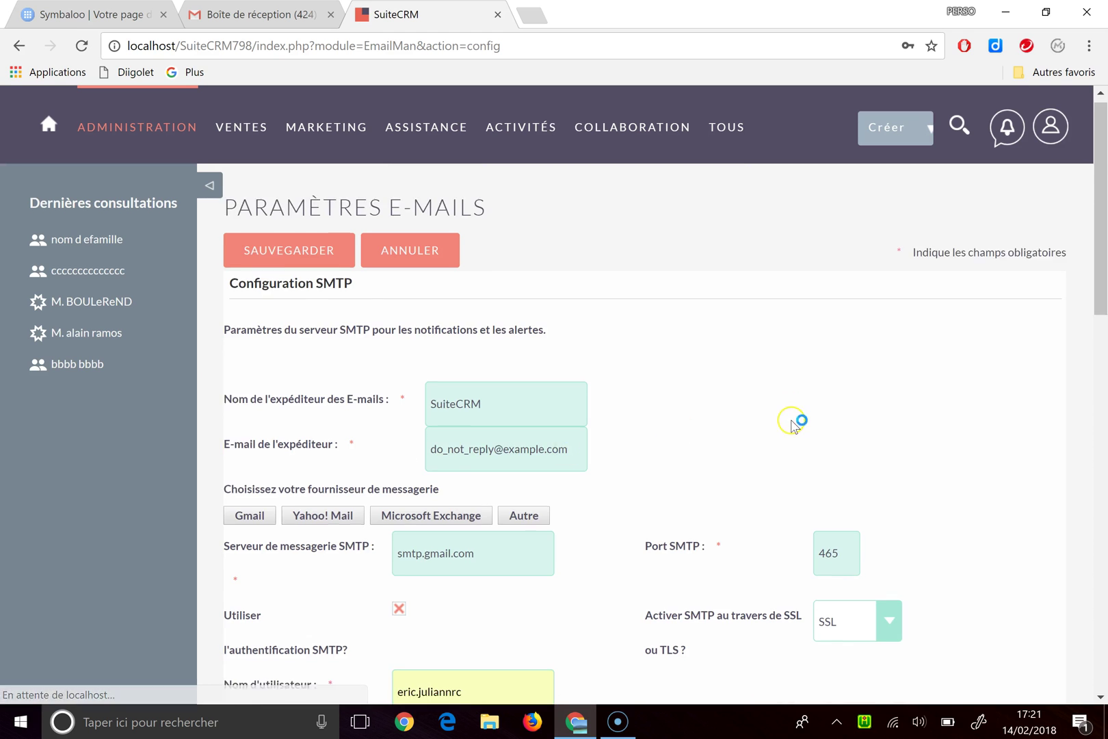
scroll(791, 424, down, 4)
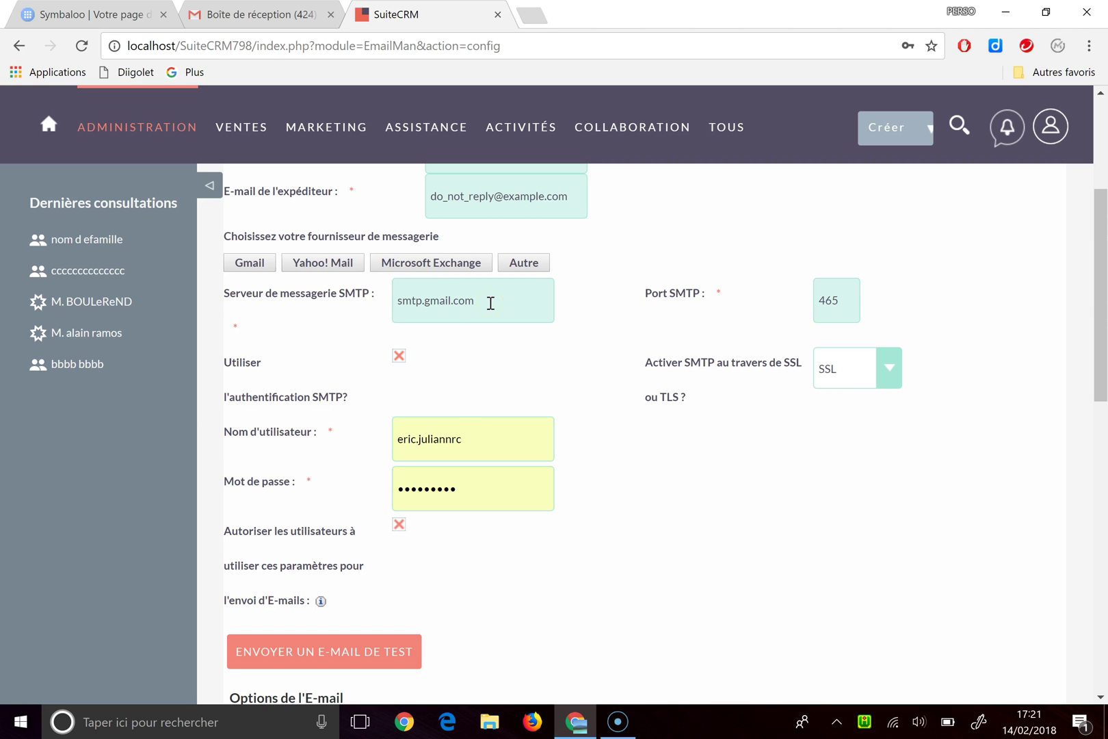
scroll(490, 303, up, 1)
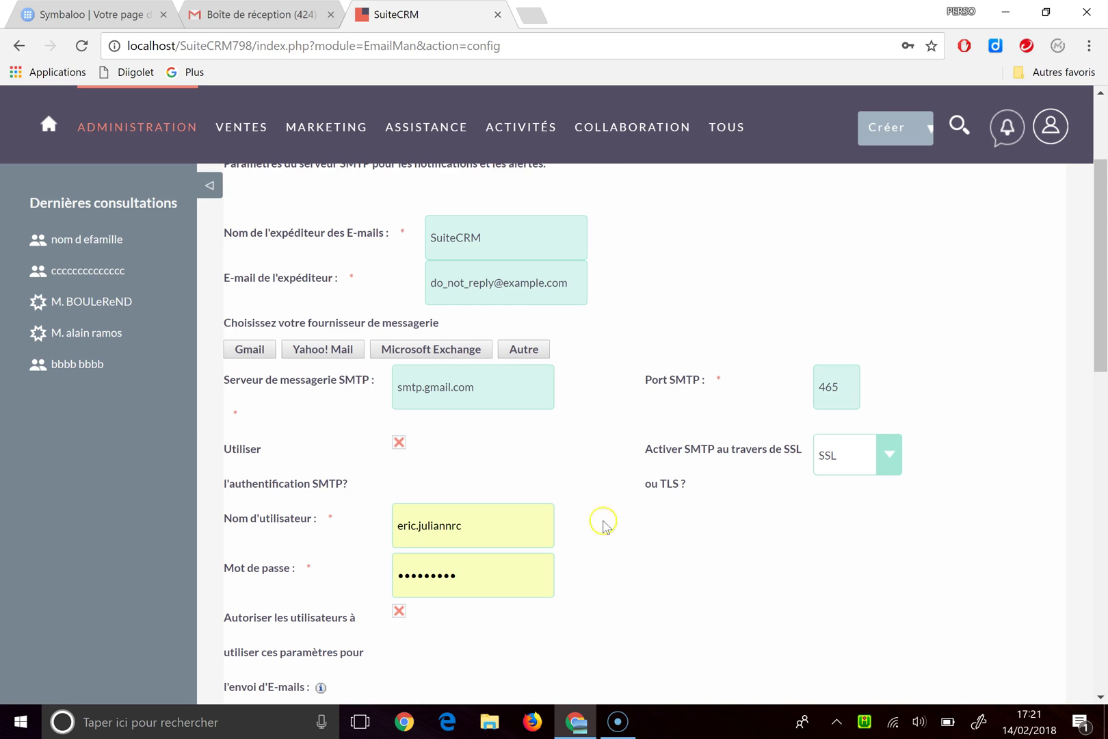
scroll(616, 547, down, 5)
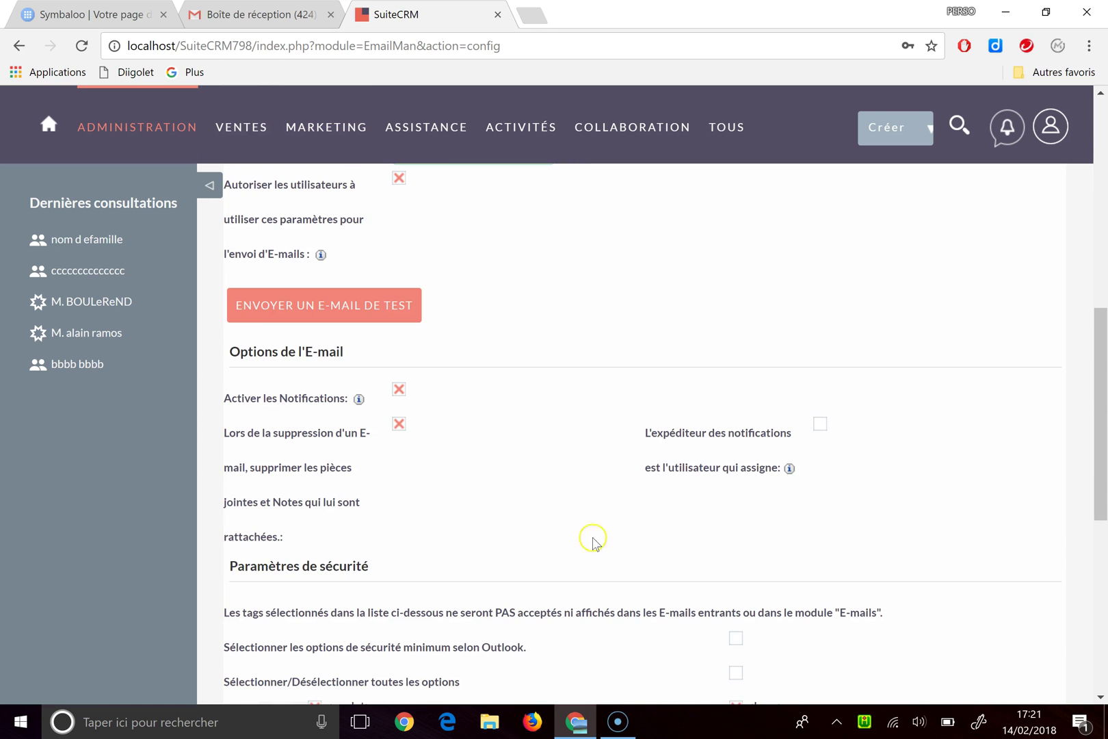
scroll(495, 358, down, 6)
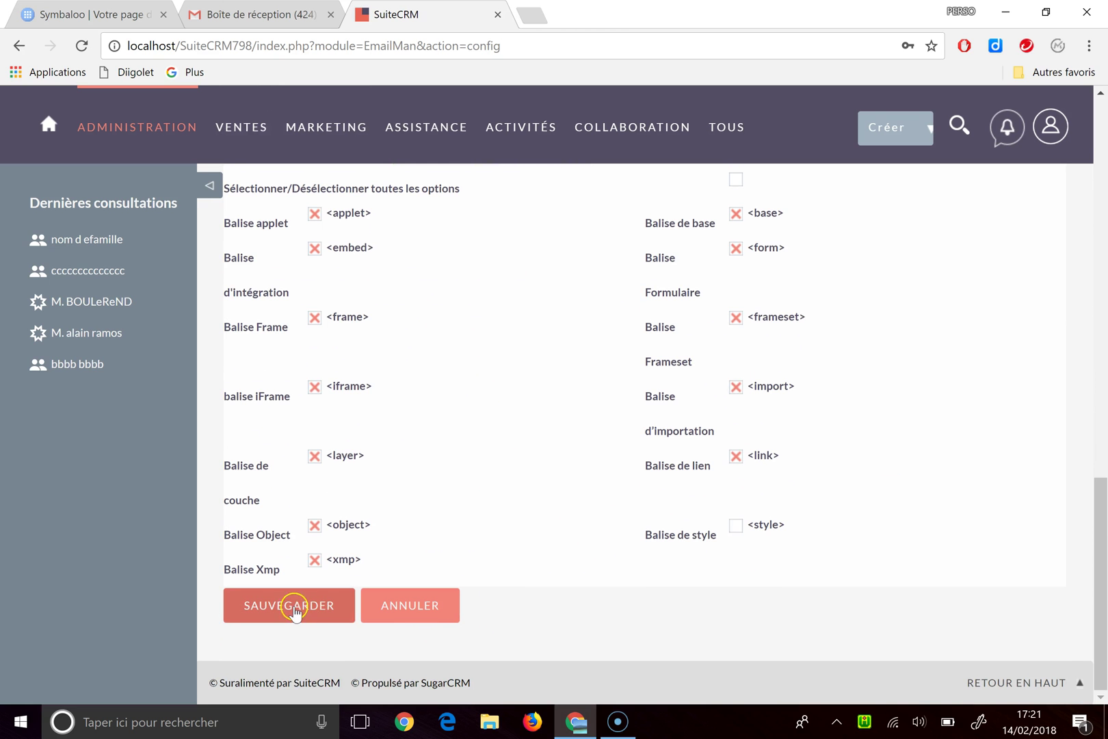
click(294, 608)
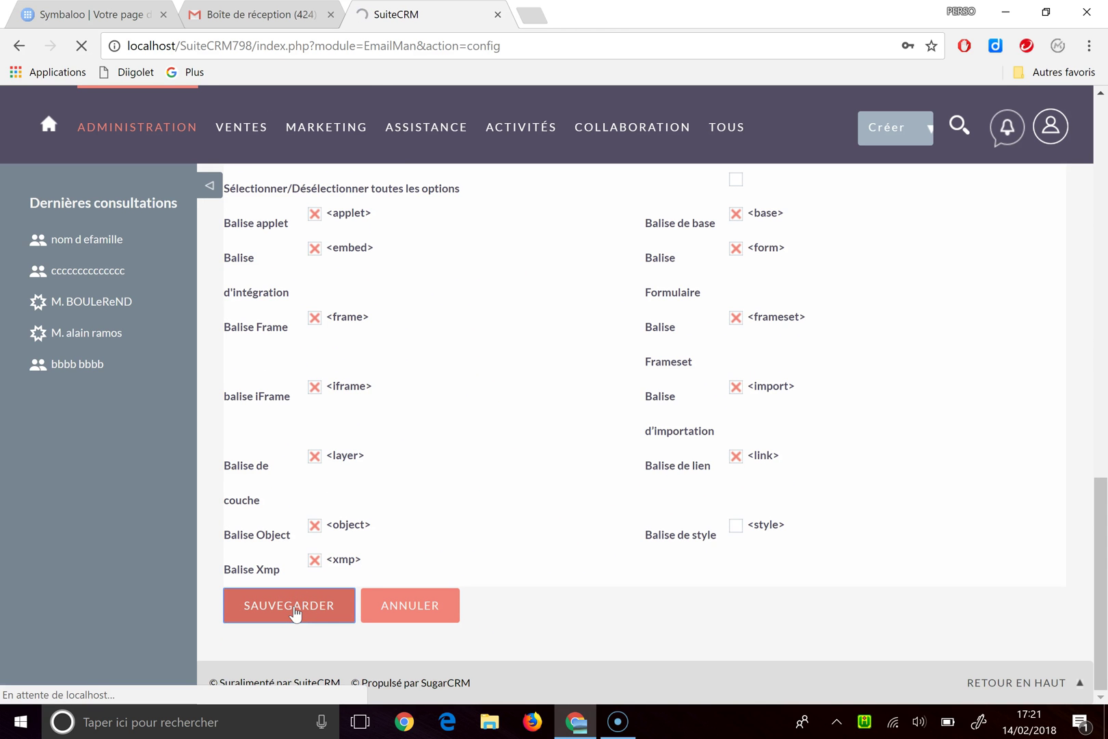
scroll(482, 477, down, 10)
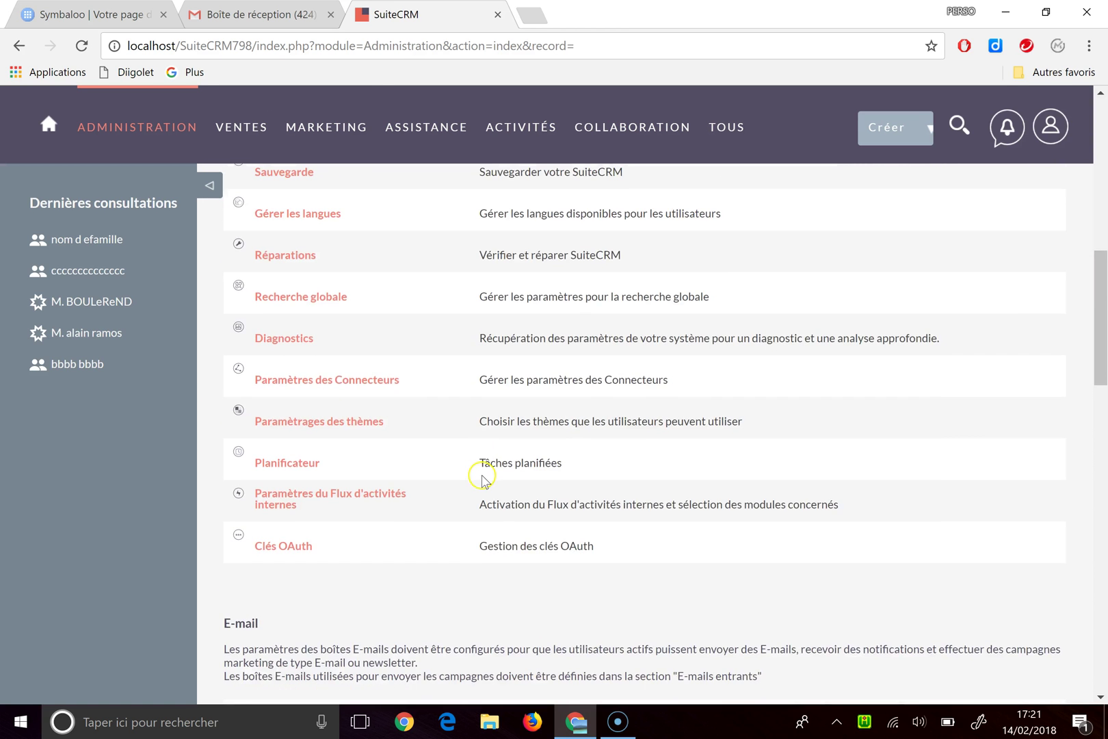
scroll(482, 476, down, 8)
scroll(478, 472, up, 3)
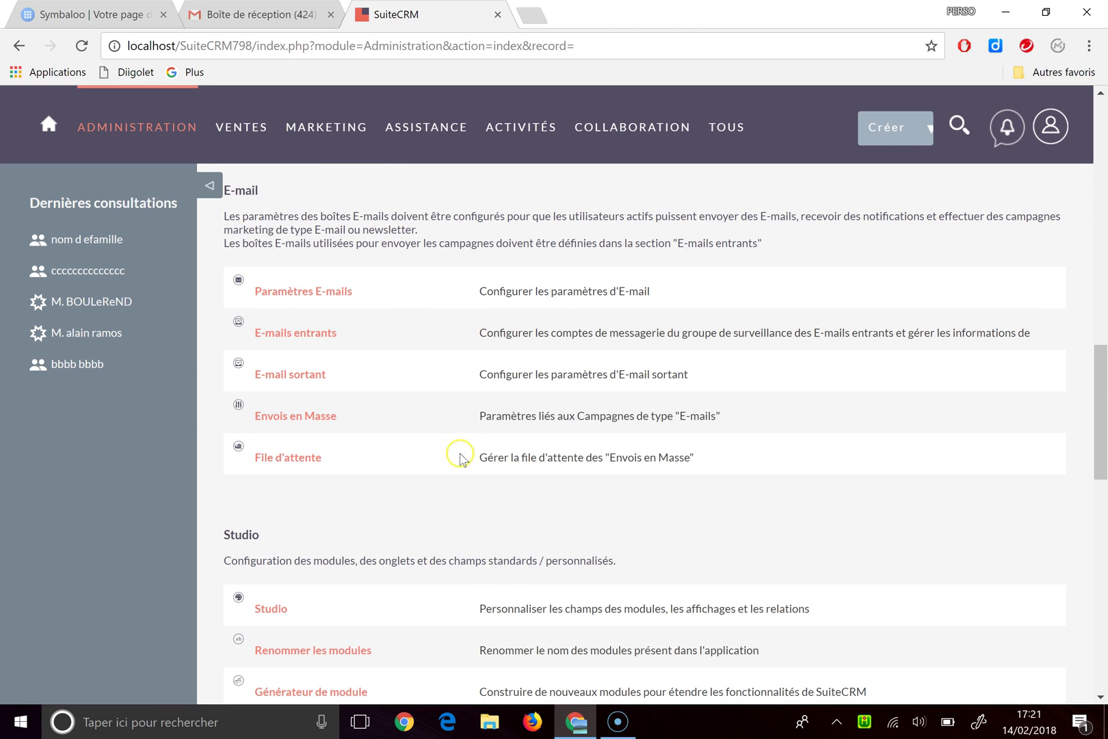
scroll(576, 517, down, 5)
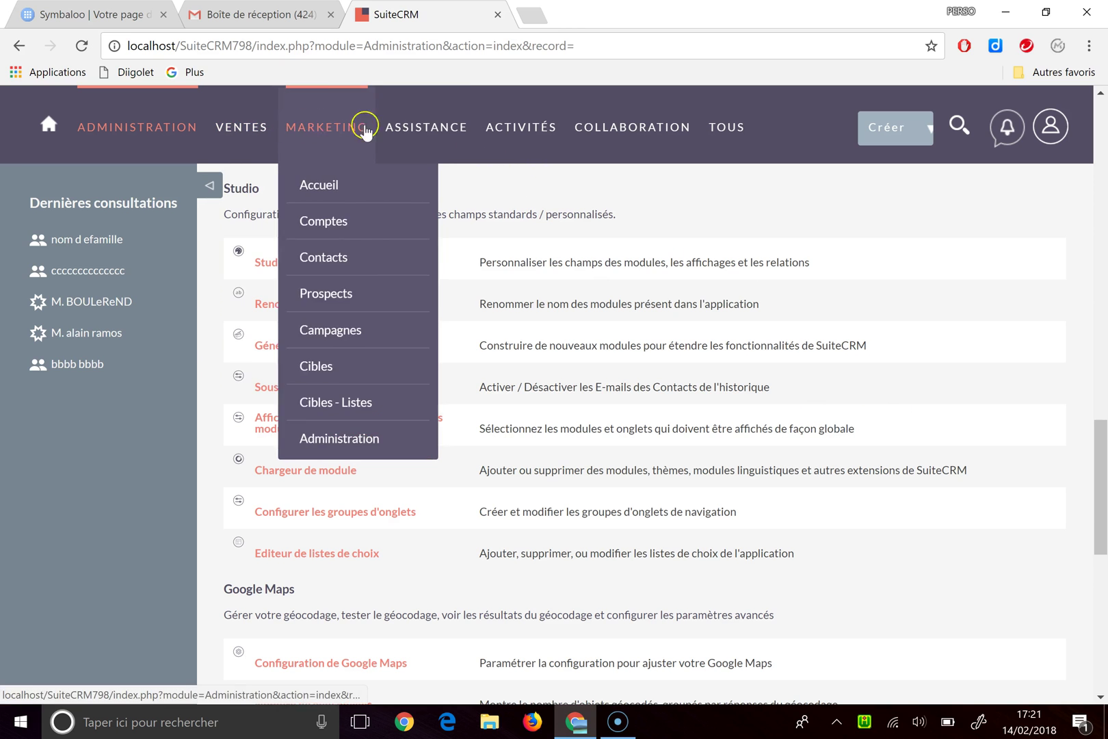
mouse_move(496, 130)
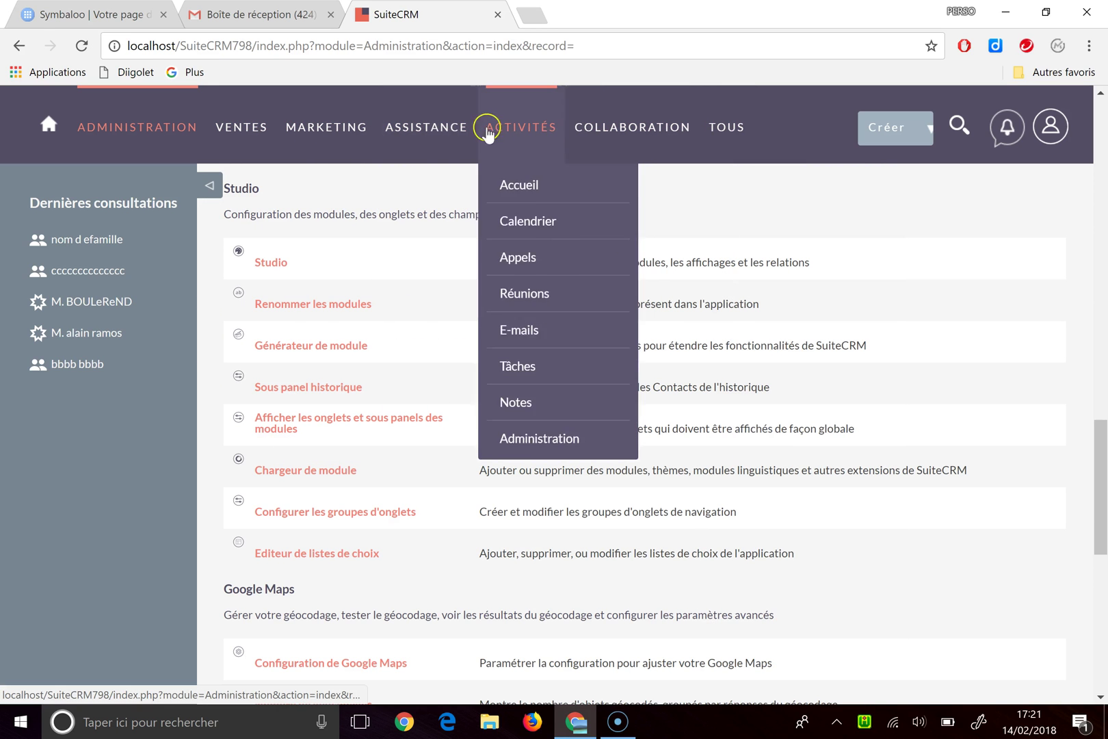
mouse_move(295, 129)
mouse_move(259, 128)
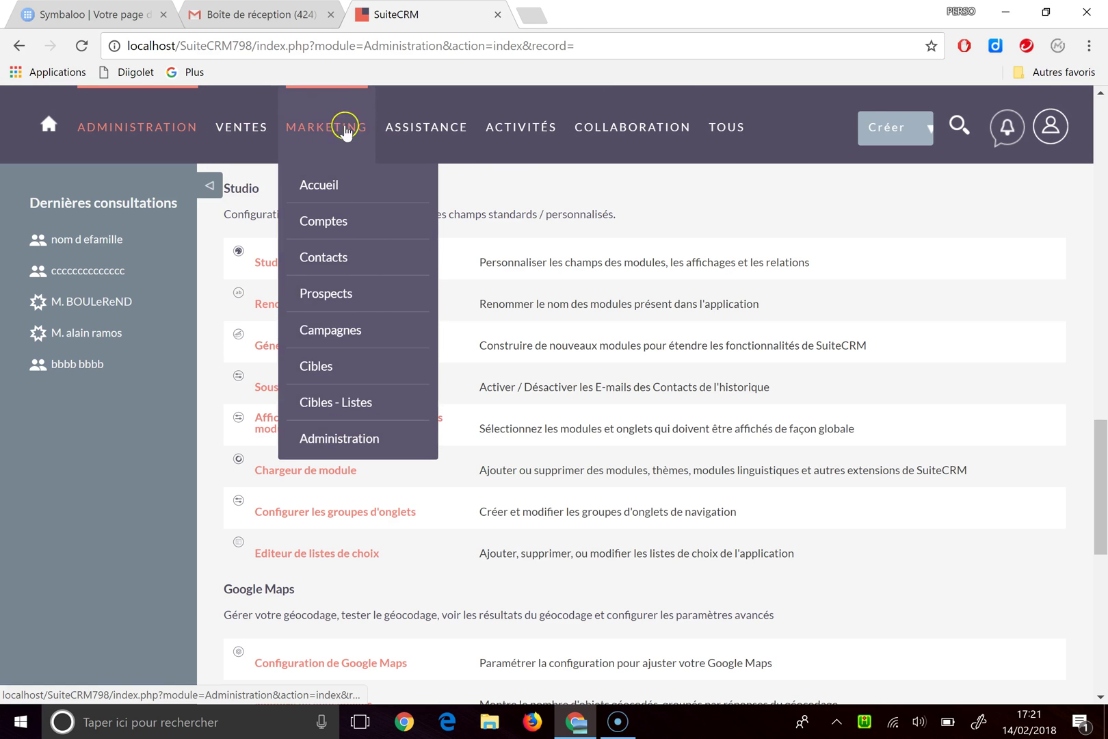
mouse_move(424, 133)
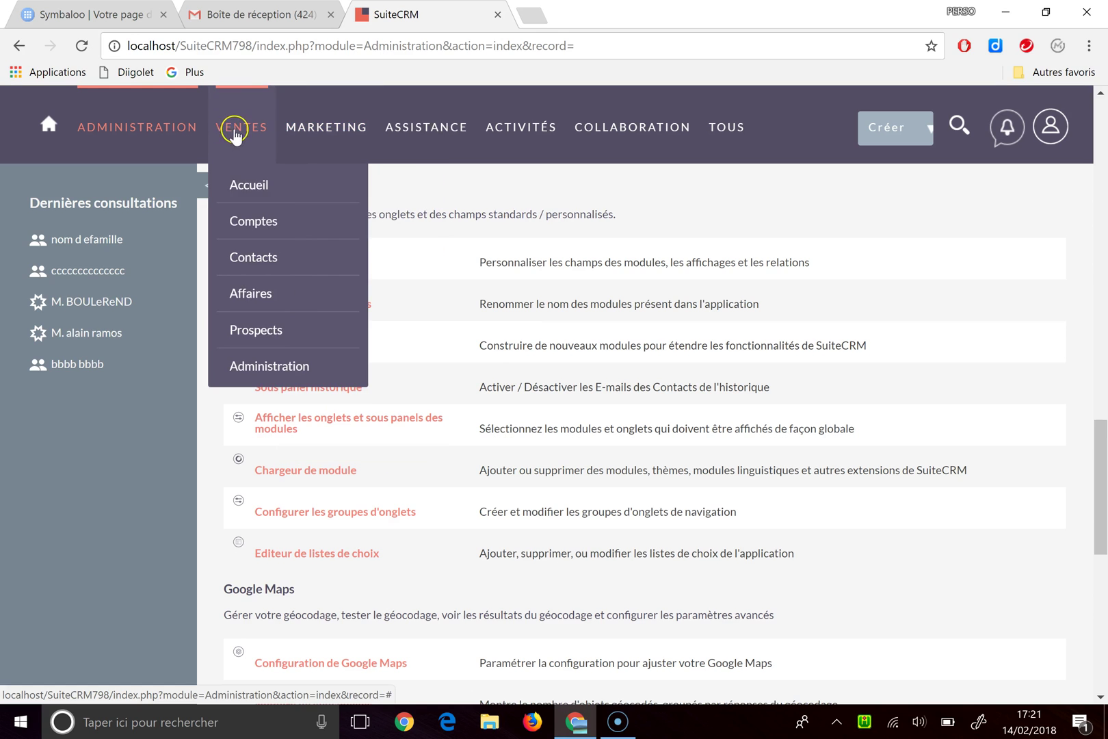
click(261, 186)
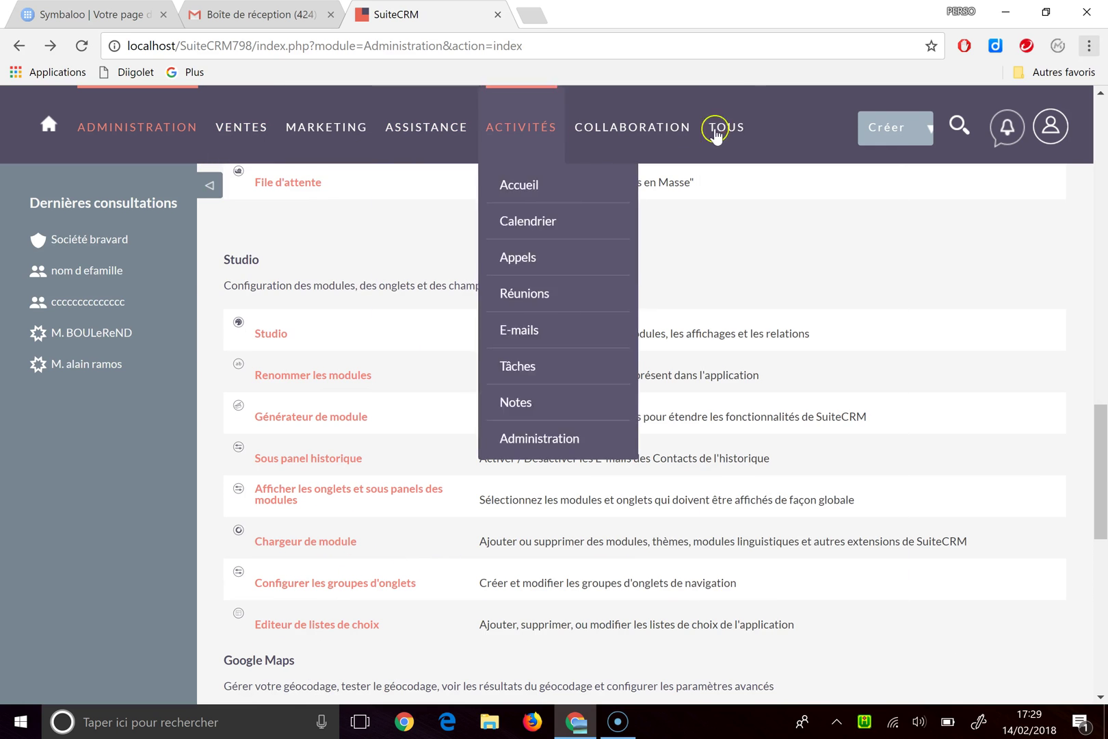
Step: In Configure Tab Groups, rename the Marketing tab group to MARKET
click(303, 593)
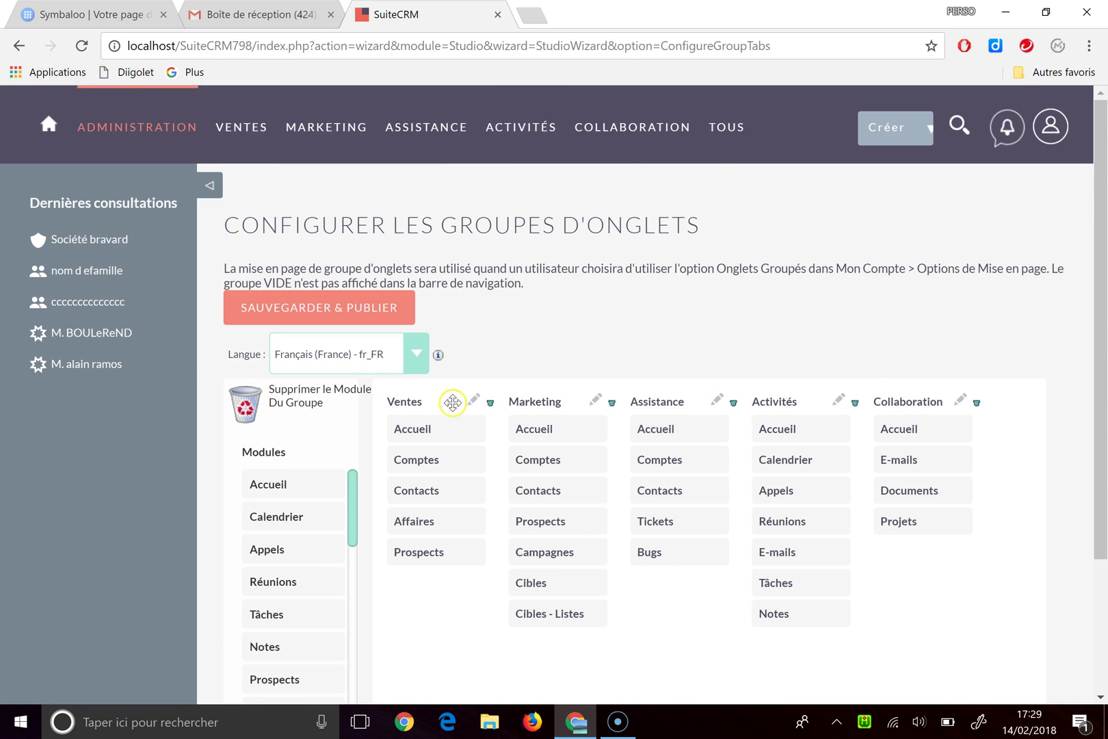
click(597, 399)
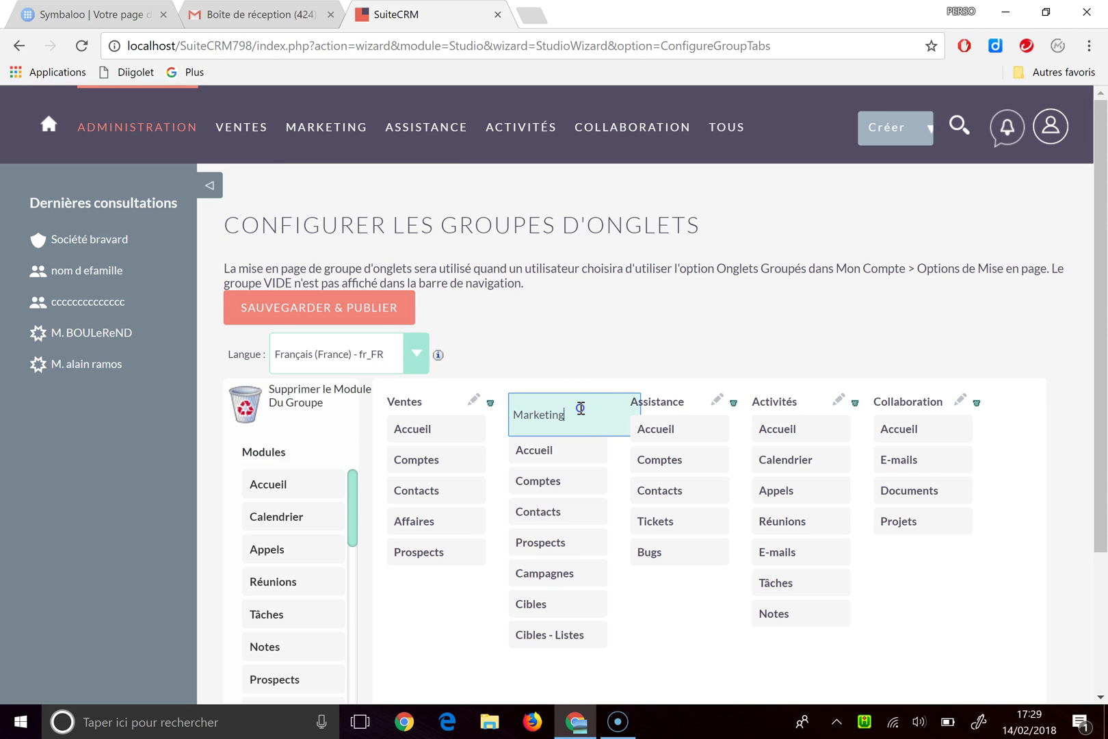
click(580, 408)
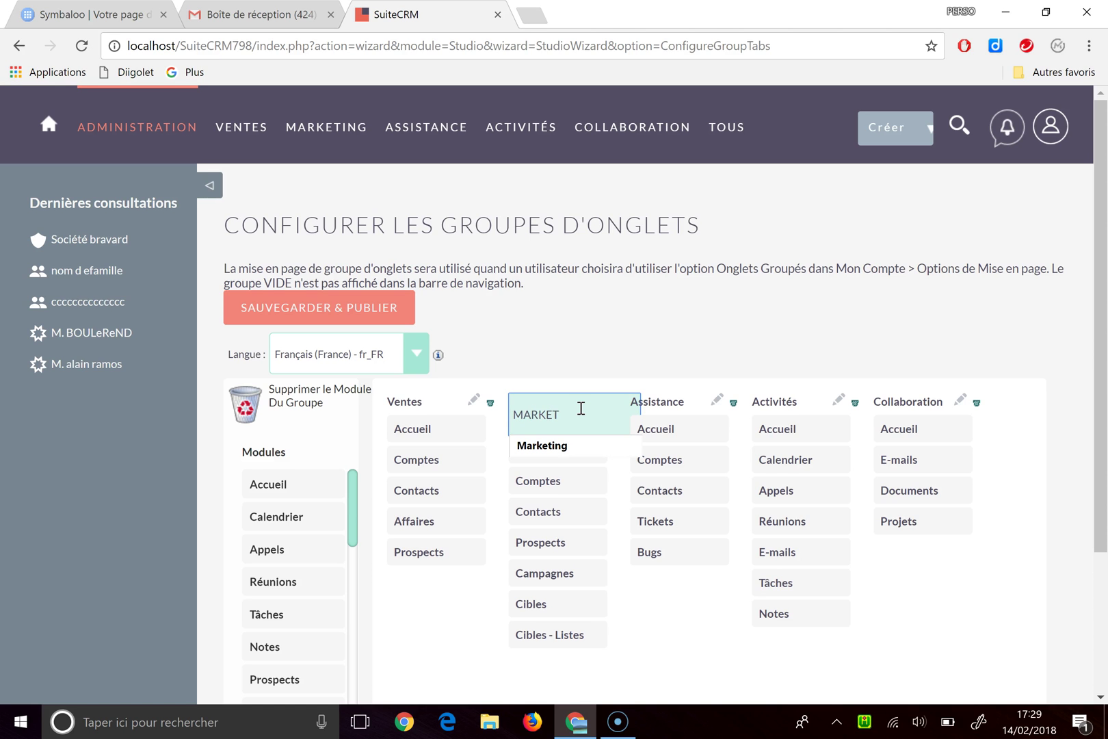
drag(588, 304, 607, 268)
click(615, 318)
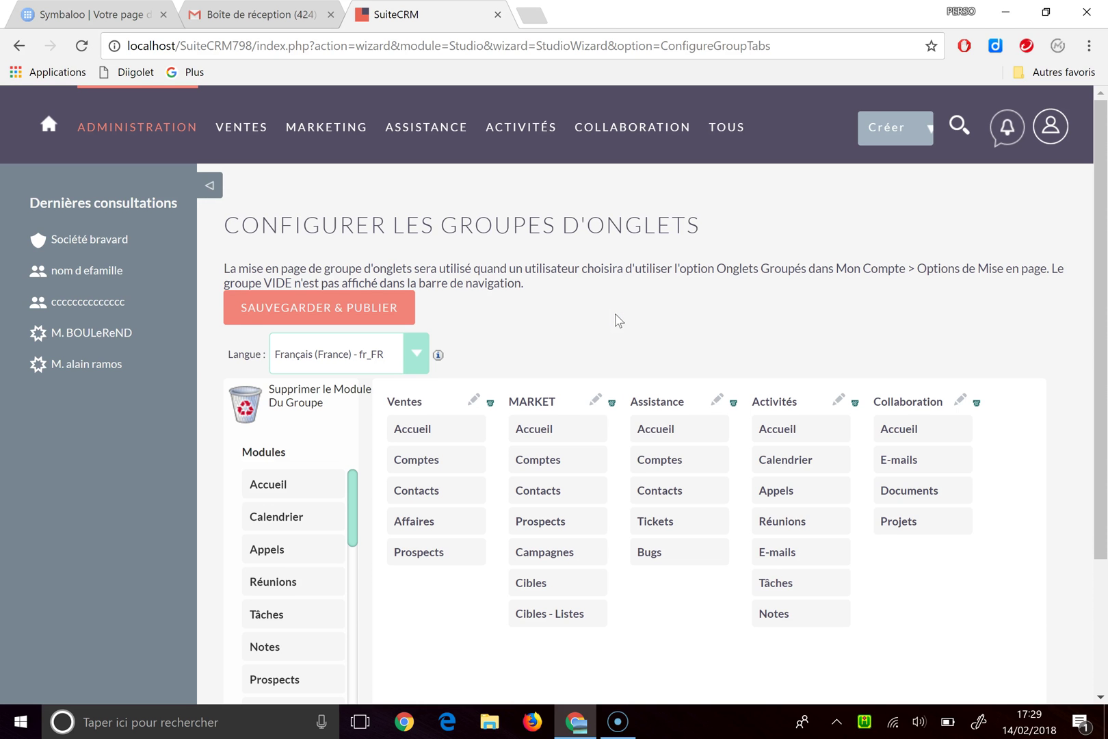
Step: Drag Accueil out of the MARKET and Assistance groups onto the trash
scroll(615, 342, down, 2)
scroll(564, 249, up, 1)
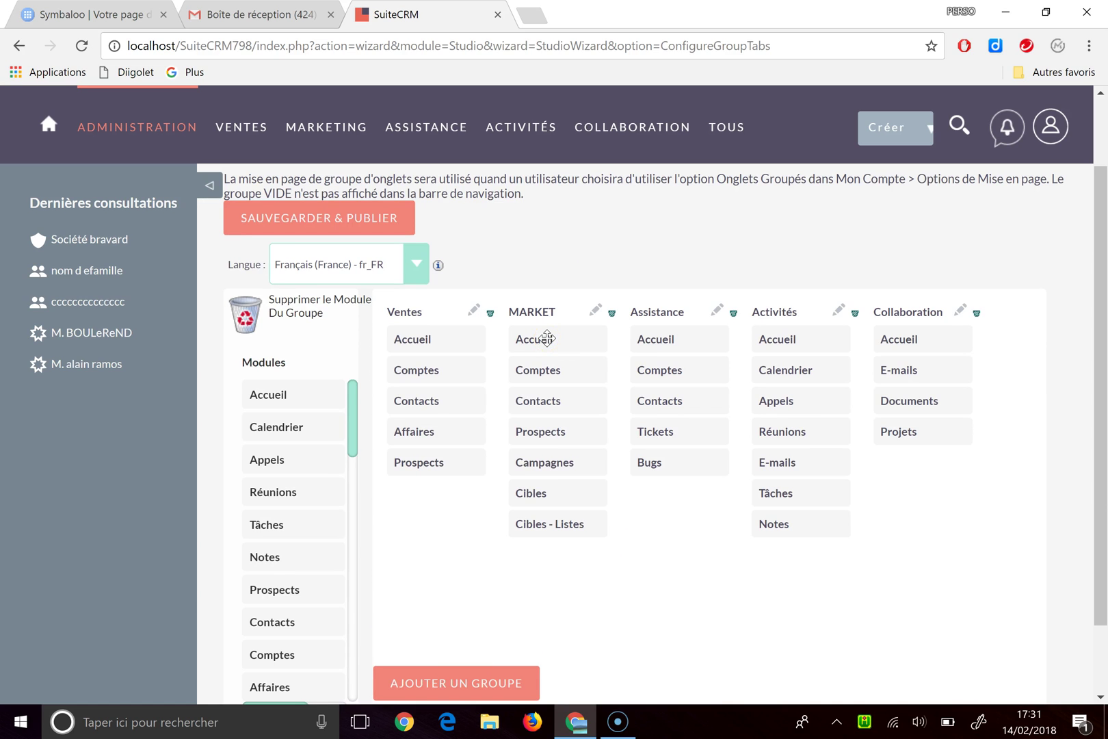
drag(547, 338, 279, 318)
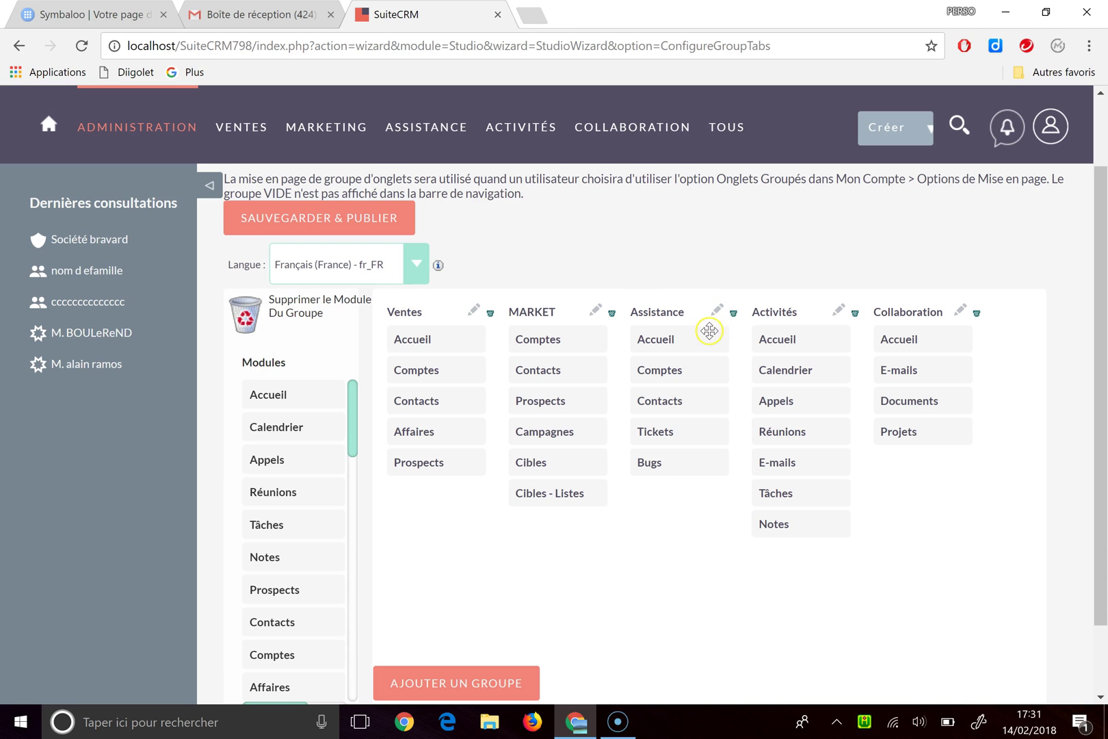
drag(660, 339, 271, 326)
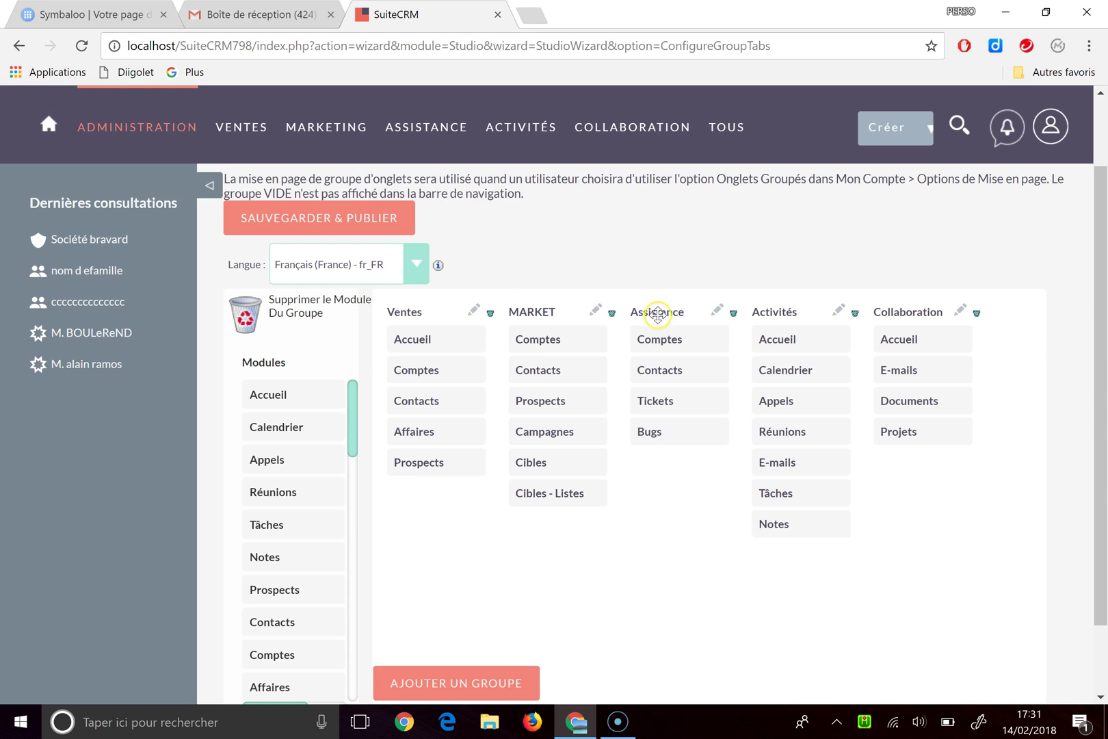
Step: Delete the Assistance tab group
click(732, 314)
scroll(596, 599, down, 2)
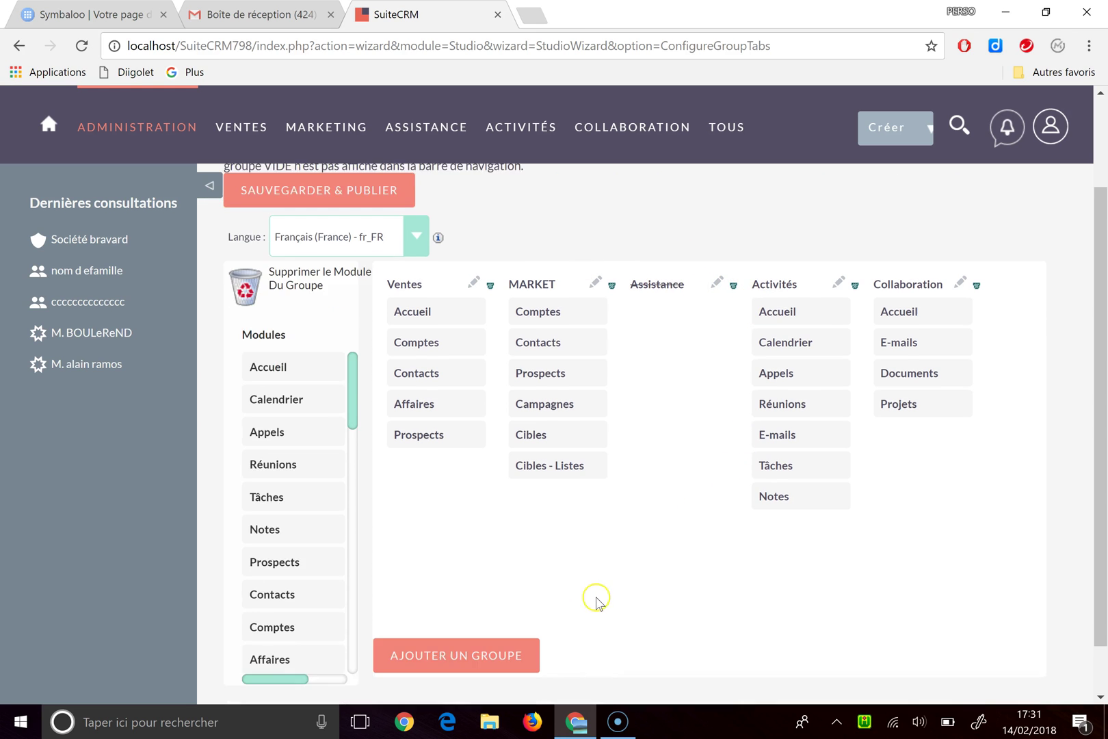
scroll(616, 595, up, 3)
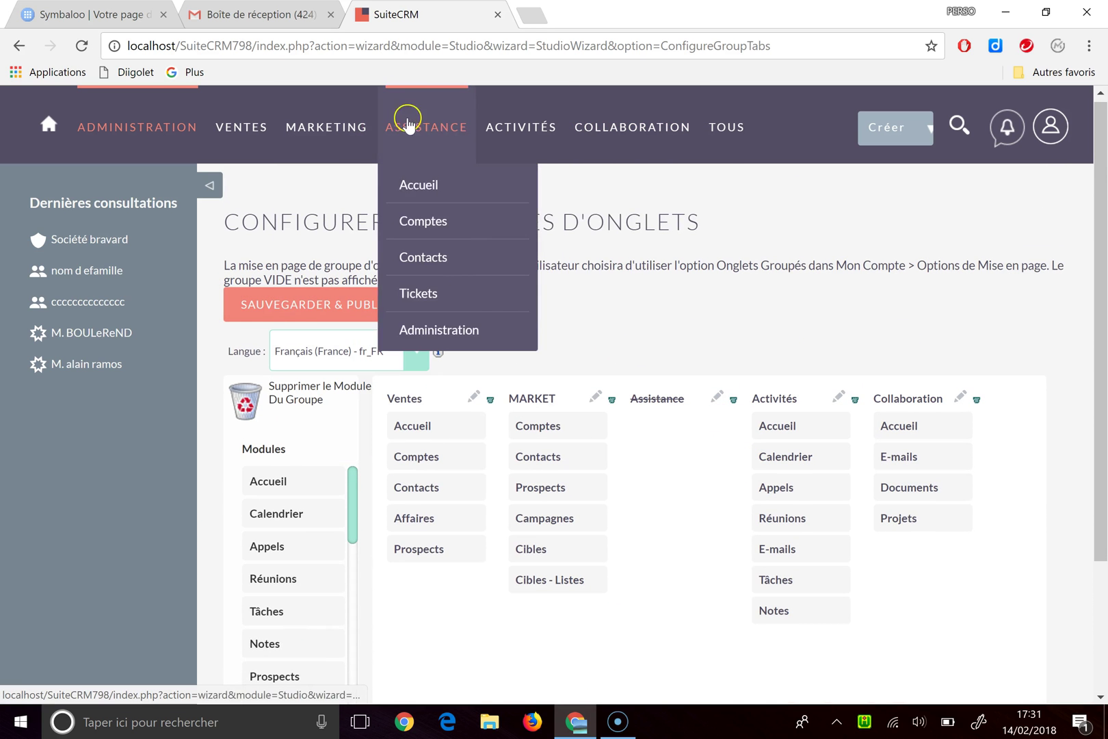
Step: Remove Accueil from Ventes, Activités and Collaboration, swap Ventes with Activités, and publish
mouse_move(445, 124)
drag(419, 425, 274, 409)
drag(779, 426, 281, 410)
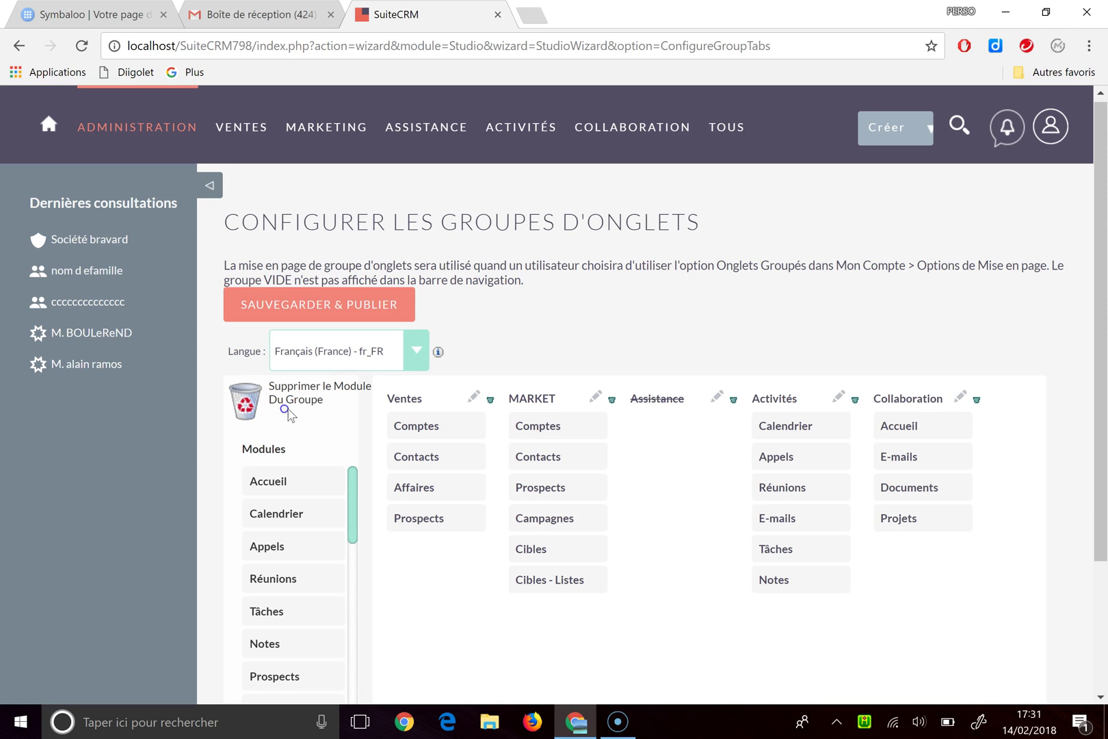
drag(920, 424, 318, 413)
drag(426, 397, 805, 394)
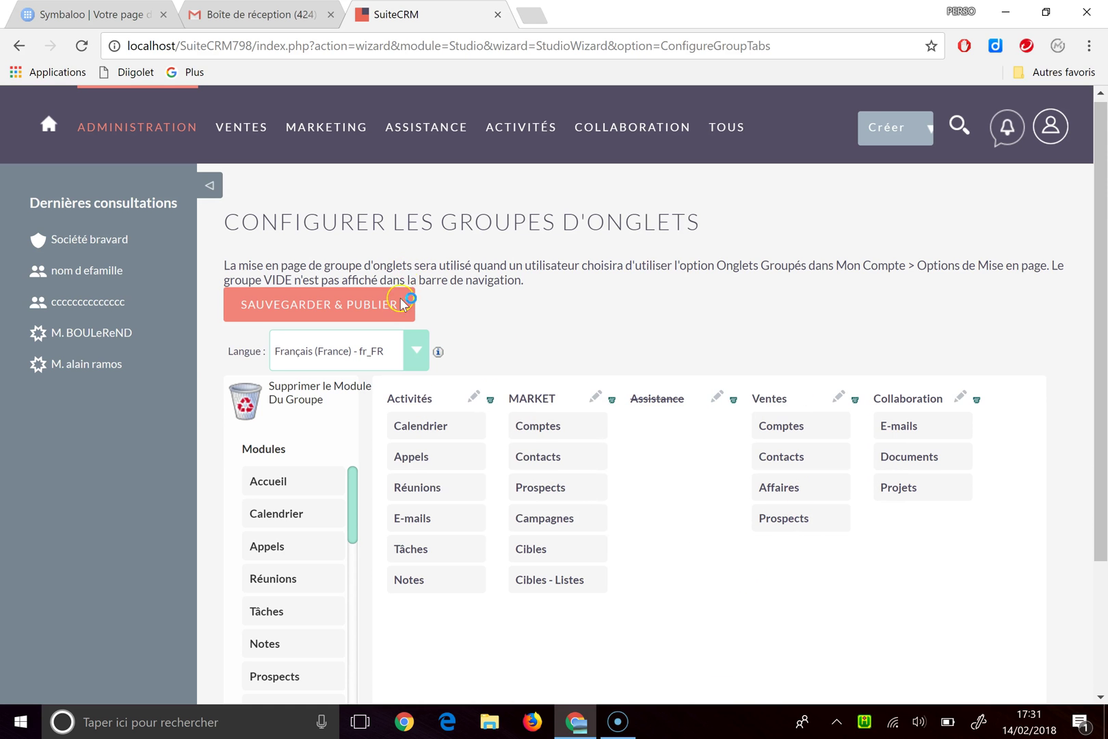
click(402, 303)
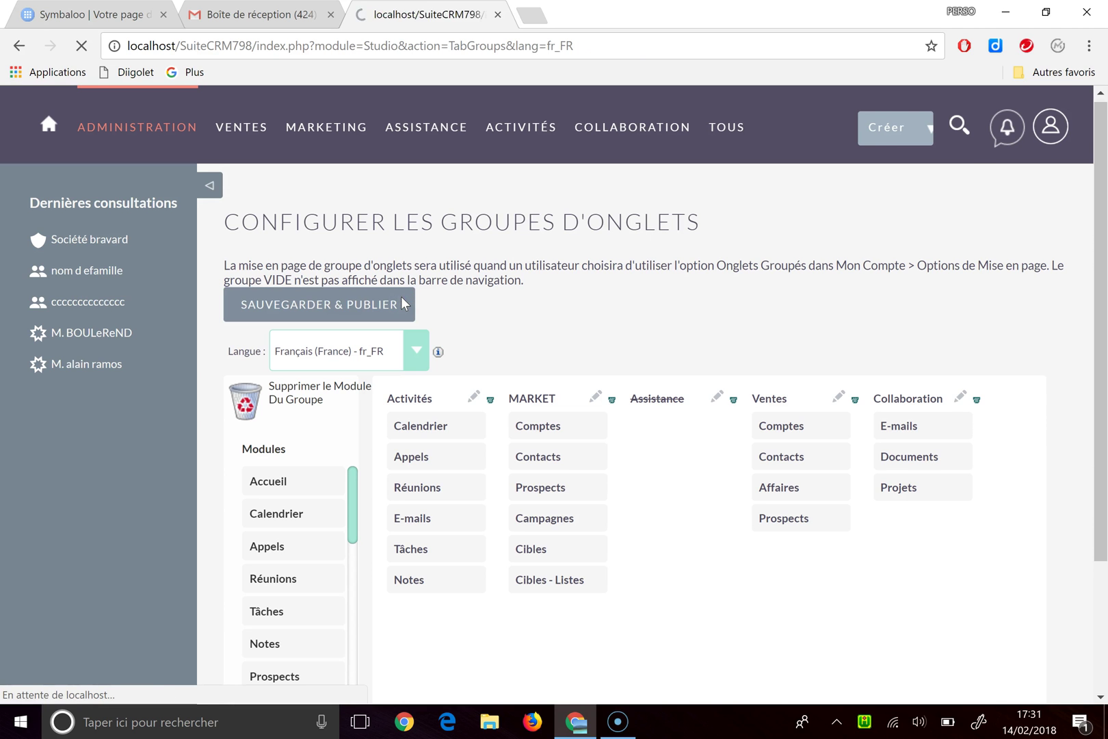
Step: Add Accueil at the end of the Activités group, below Notes, and publish the tab groups
mouse_move(266, 121)
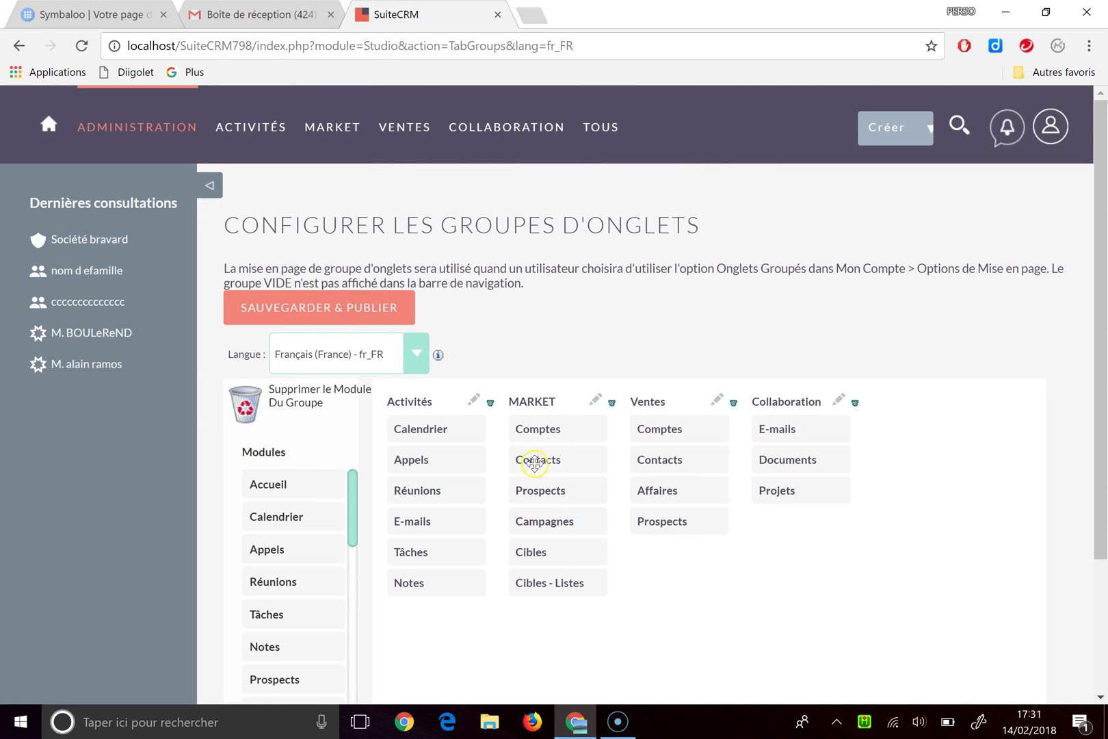
drag(351, 506, 366, 449)
drag(294, 486, 453, 620)
drag(438, 557, 440, 637)
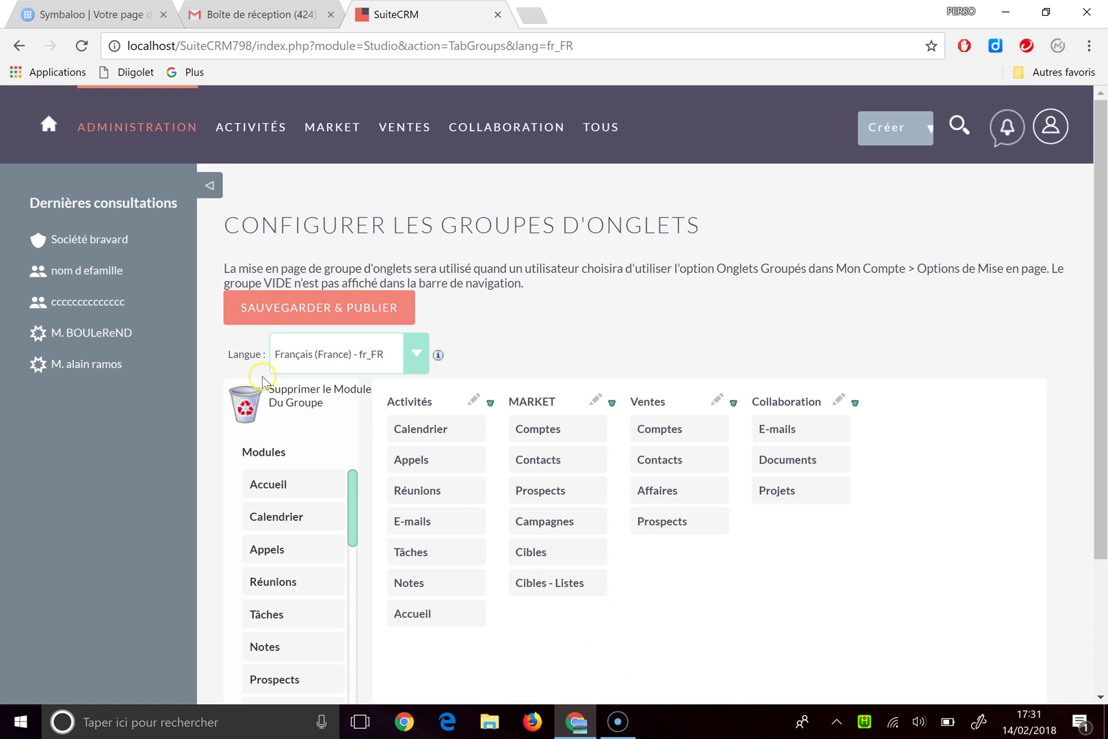
click(267, 317)
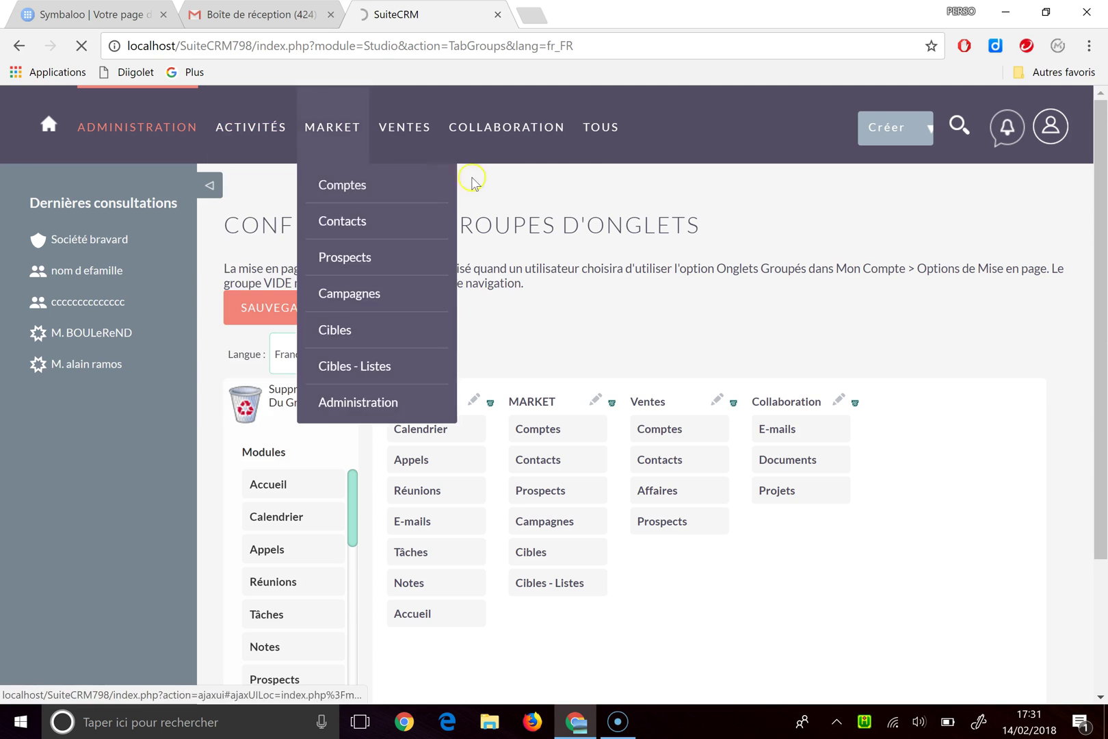
Step: Return to the Administration page through the user menu's Admin entry
mouse_move(359, 168)
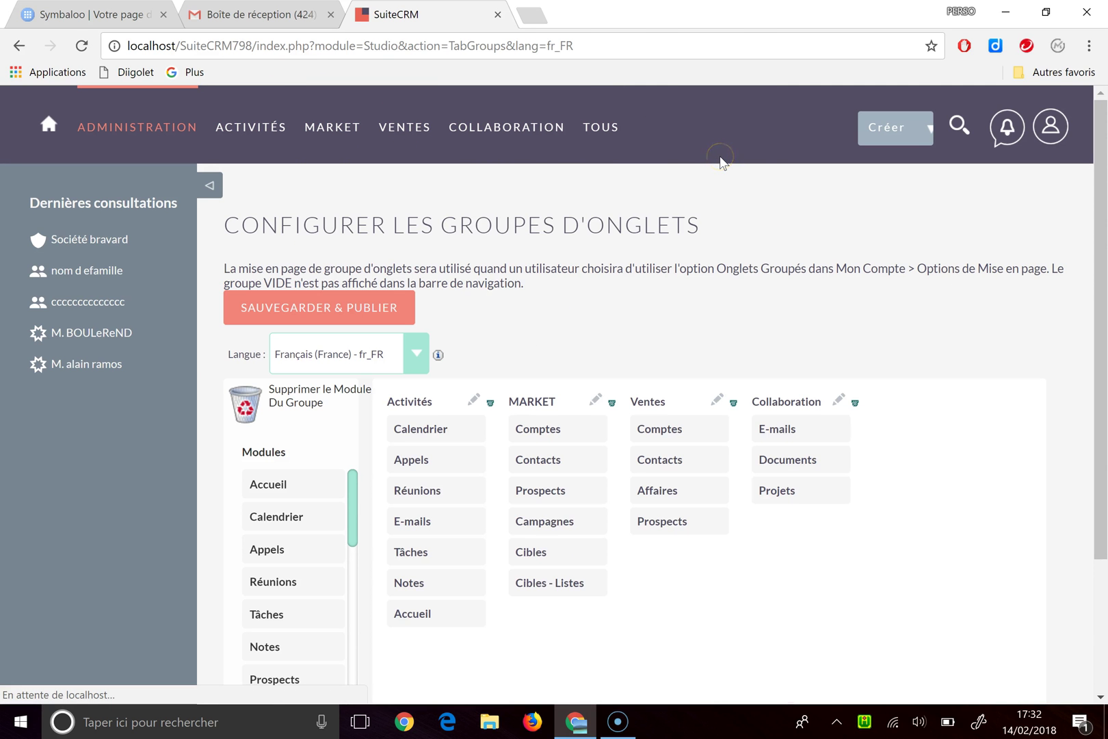
click(1045, 149)
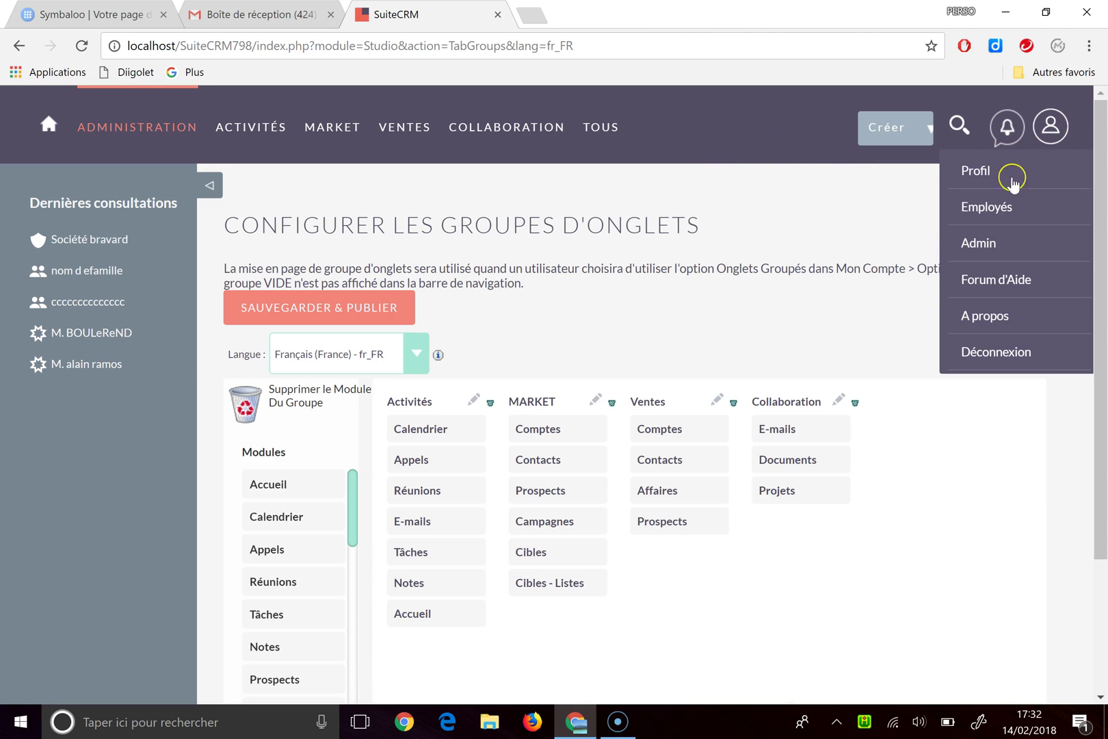
click(987, 246)
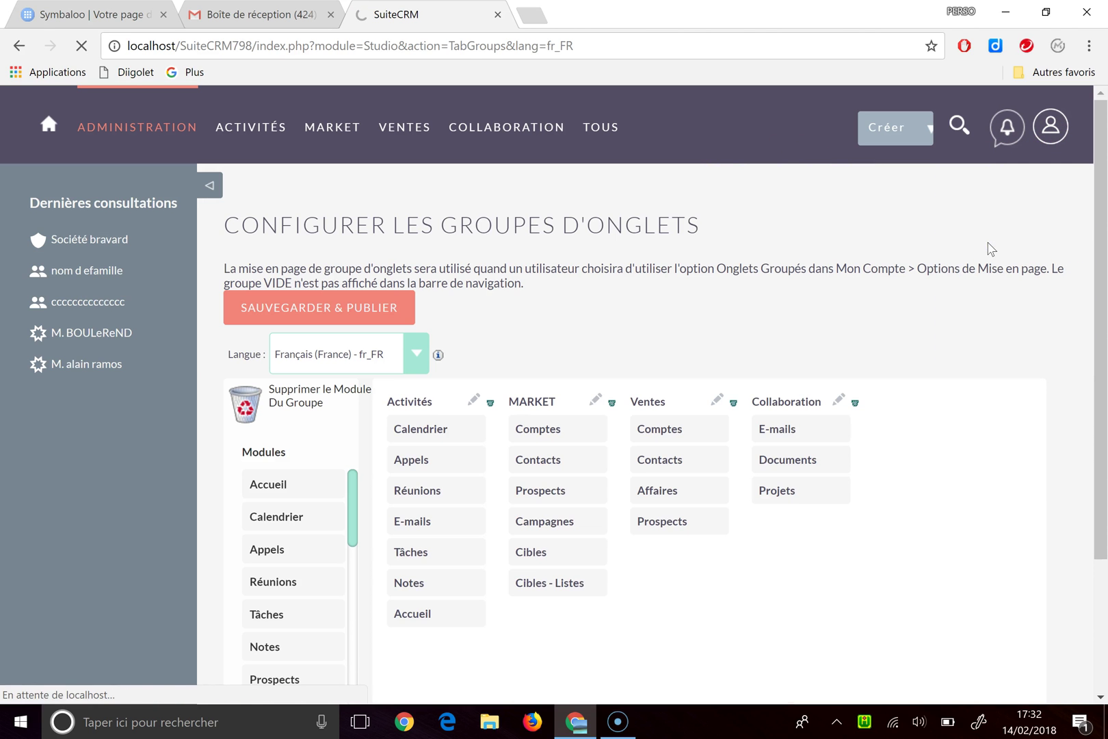
Step: Open Studio from the Administration page and select the Comptes module
scroll(732, 361, down, 6)
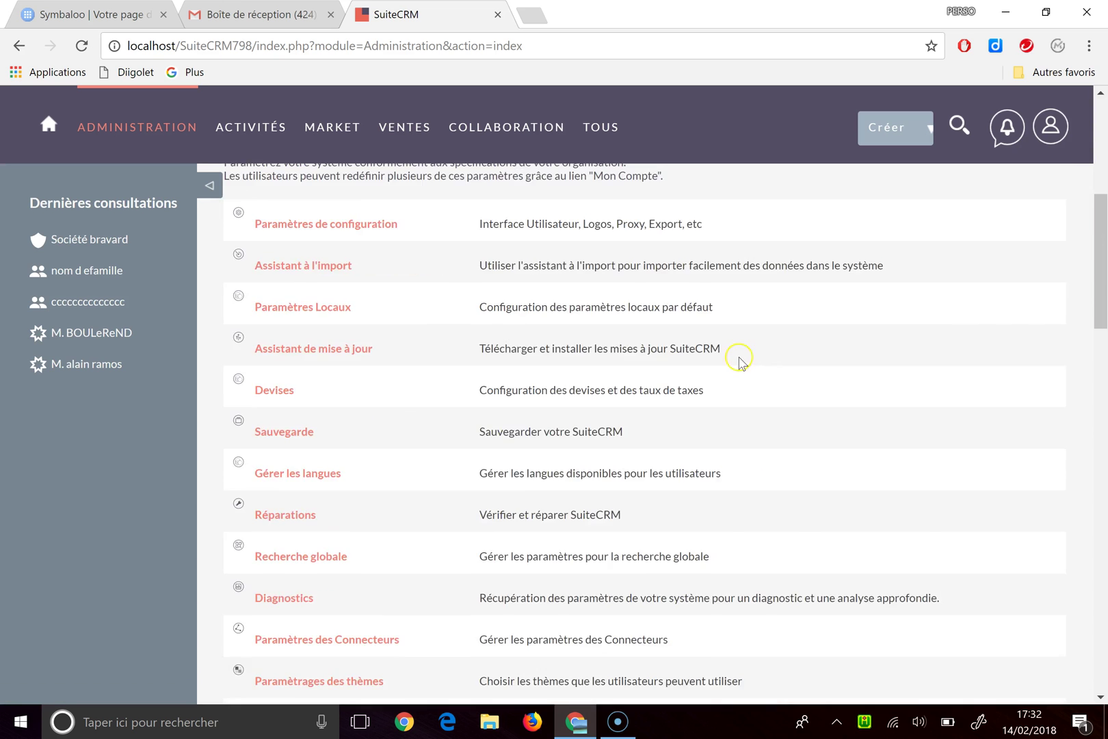
scroll(738, 359, down, 15)
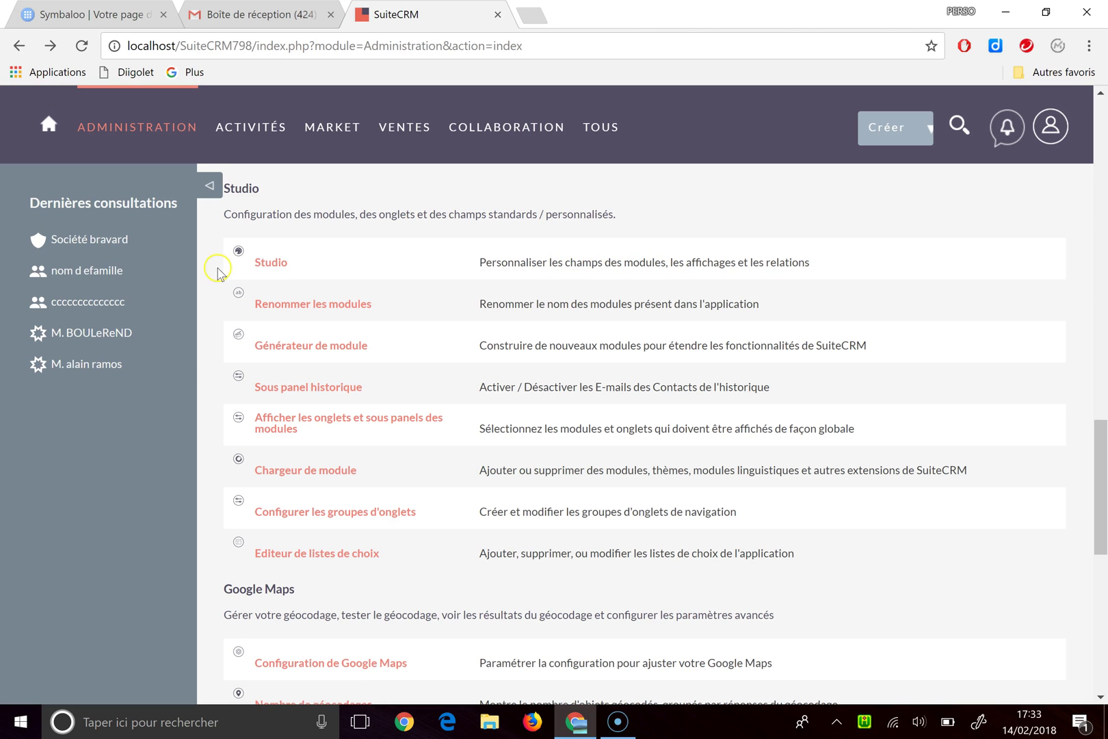
click(272, 261)
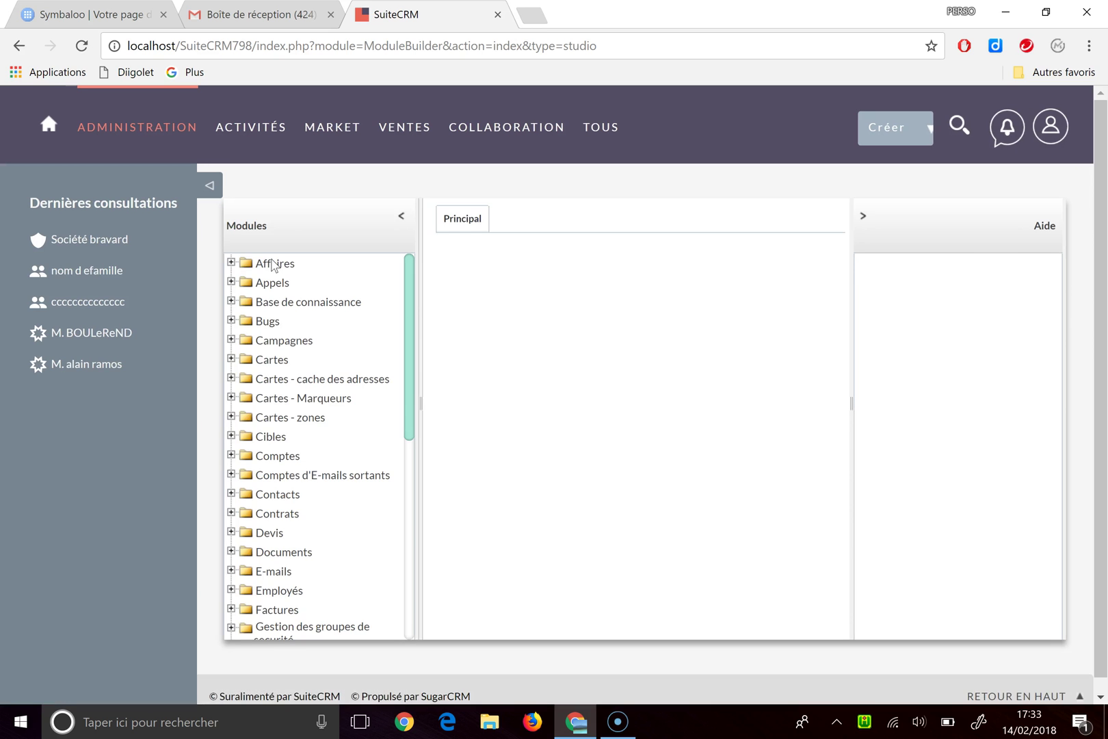
click(281, 455)
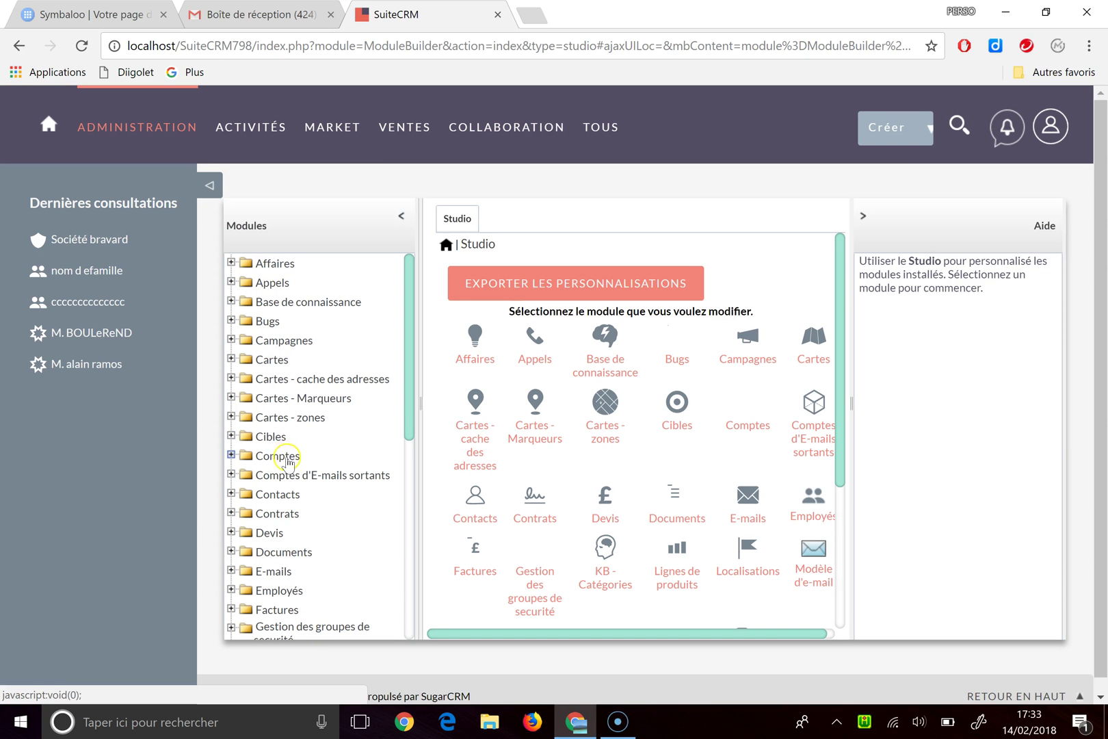
click(752, 414)
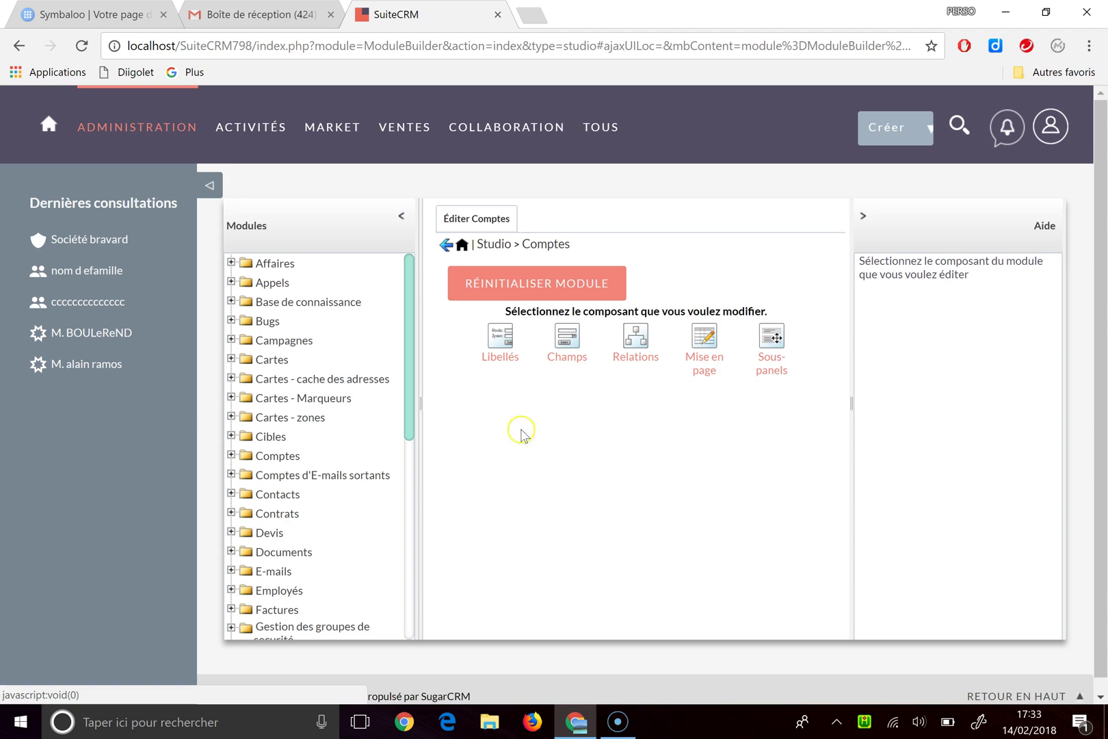
Step: Change the Comptes LBL_BUGS_SUBPANEL_TITLE label to Pbl, publish the labels, and return to Comptes
click(497, 344)
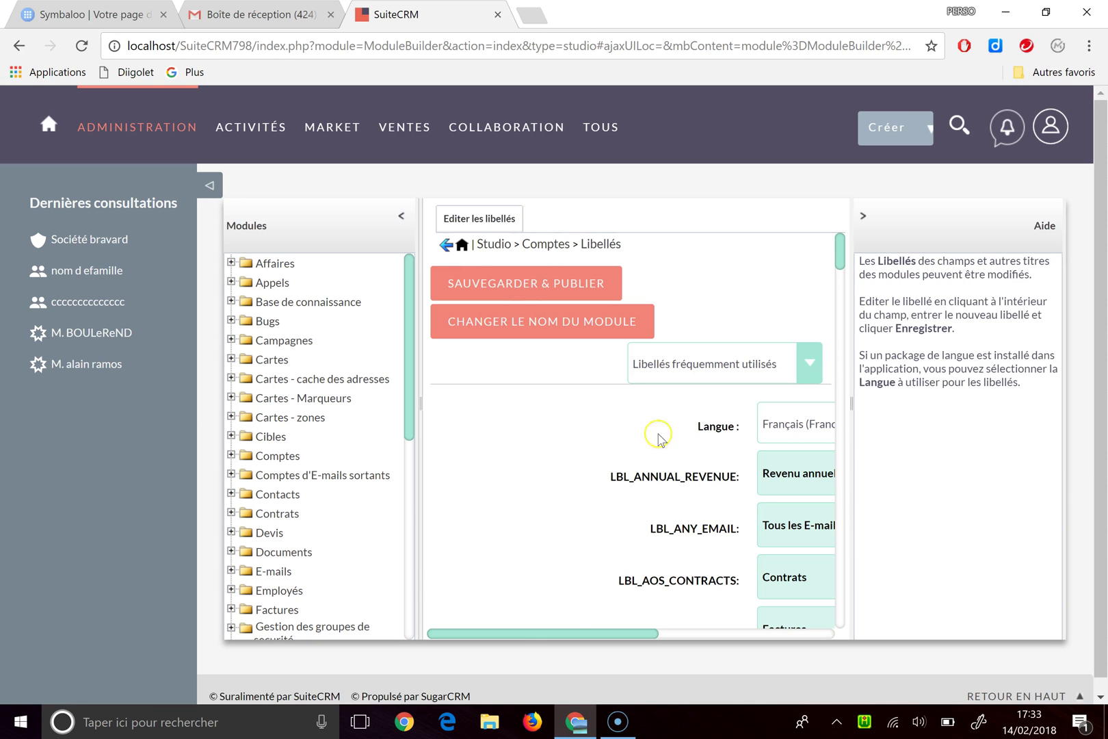
drag(841, 239, 844, 272)
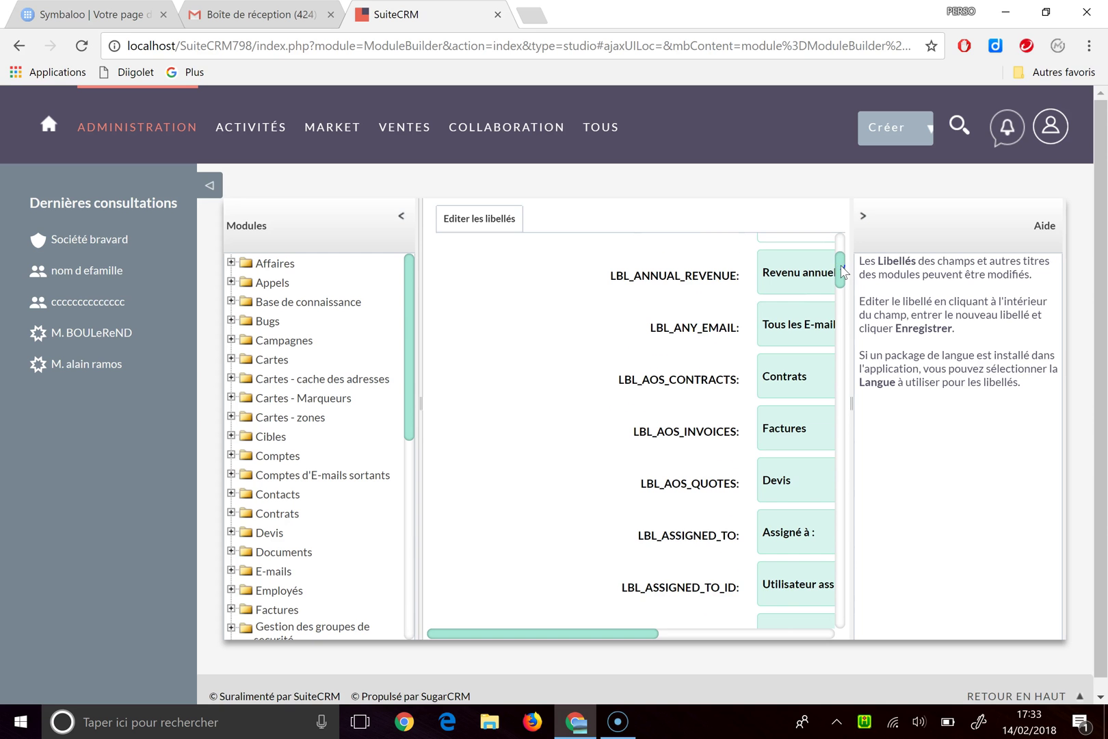
scroll(793, 475, down, 4)
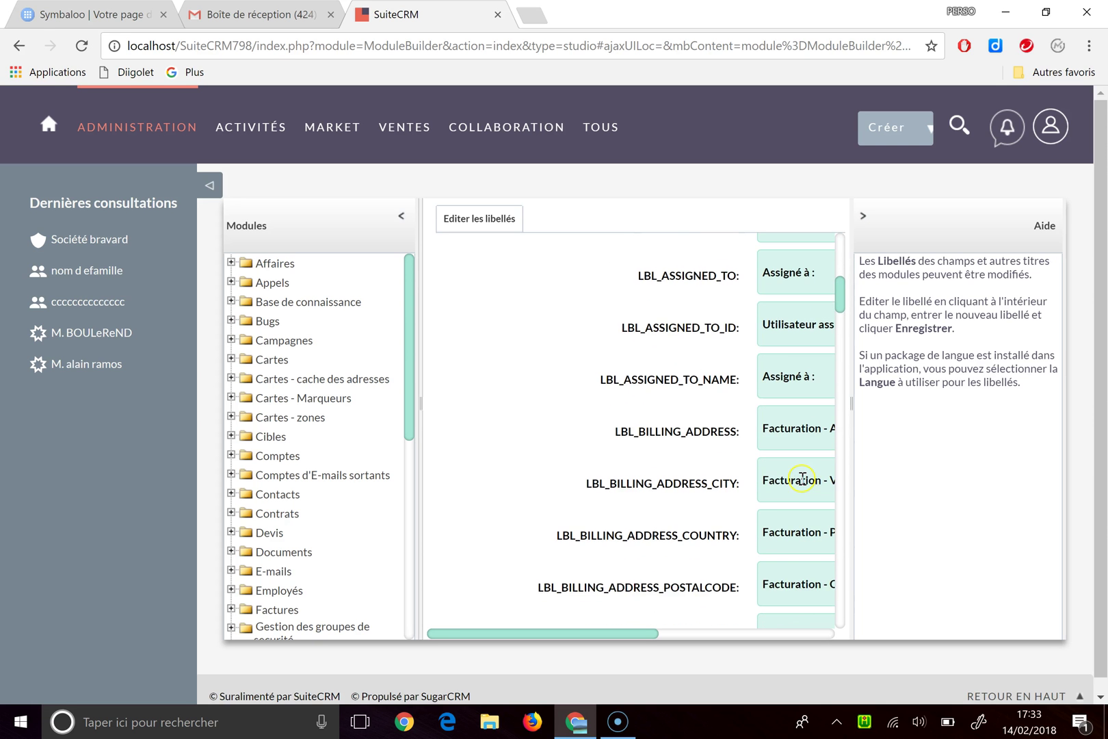
scroll(802, 477, down, 8)
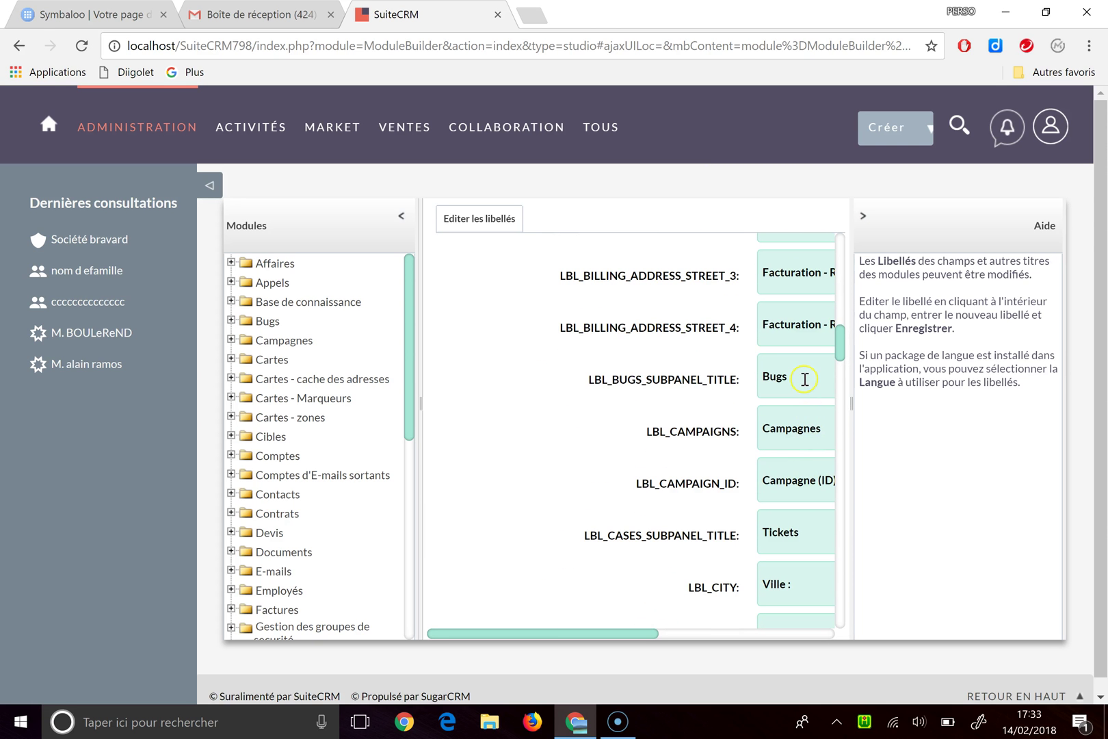
click(804, 379)
scroll(804, 375, down, 3)
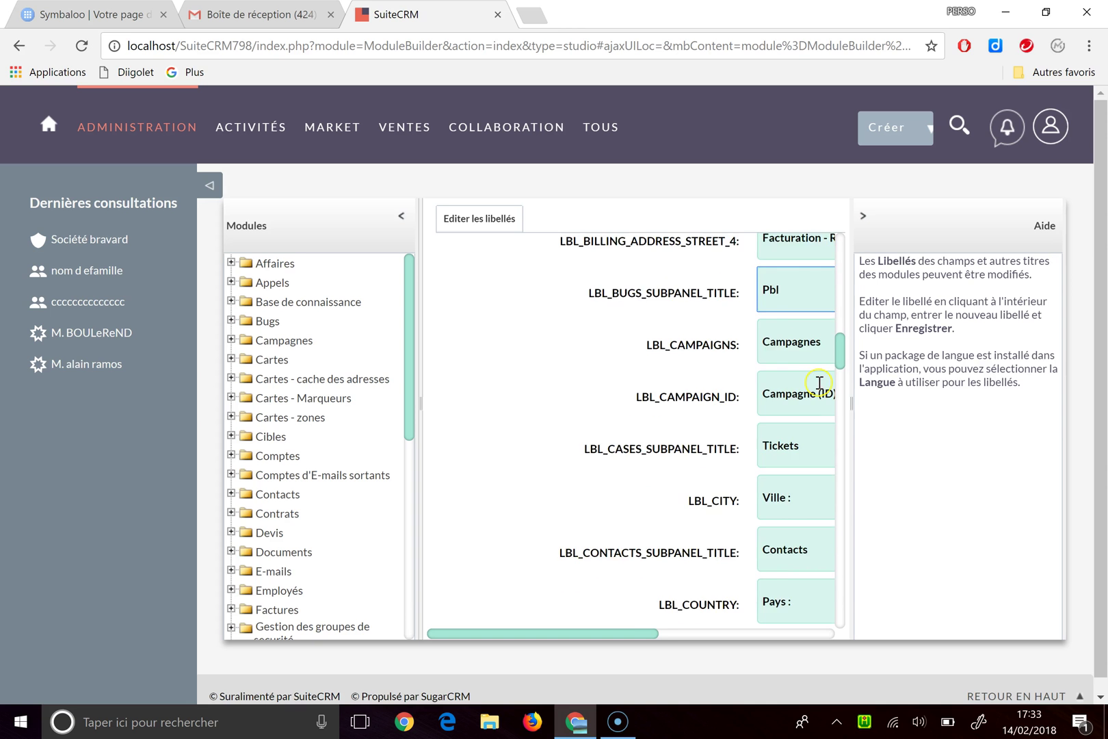
drag(833, 367, 846, 261)
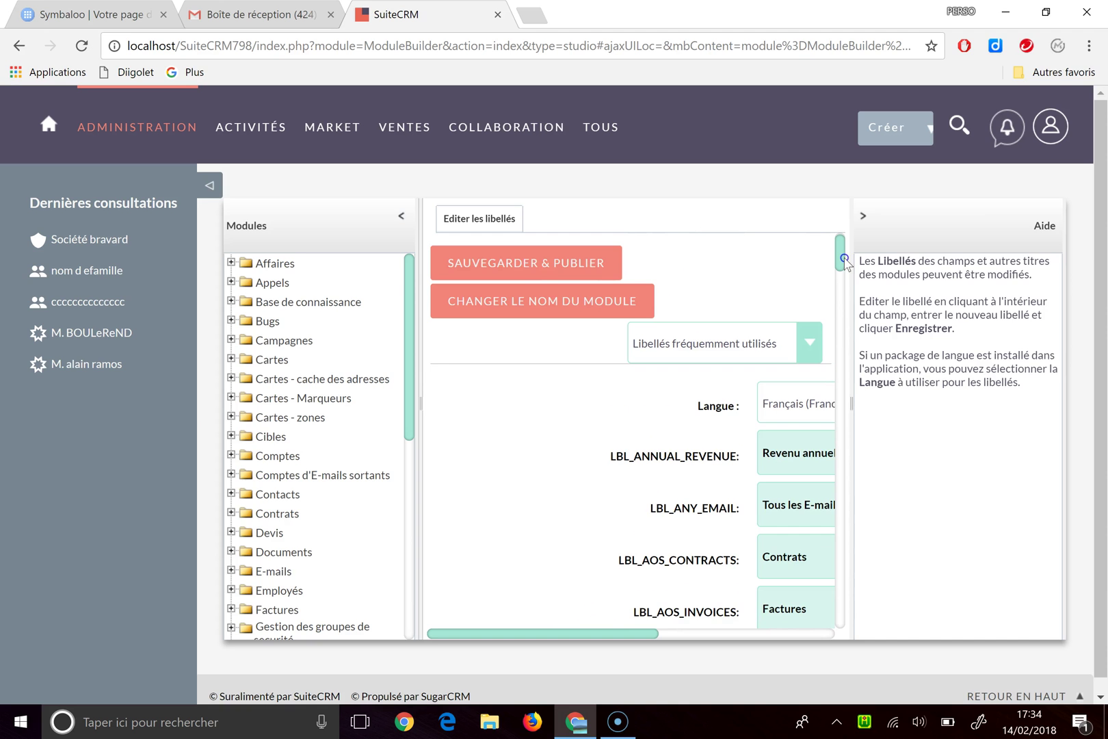
click(521, 260)
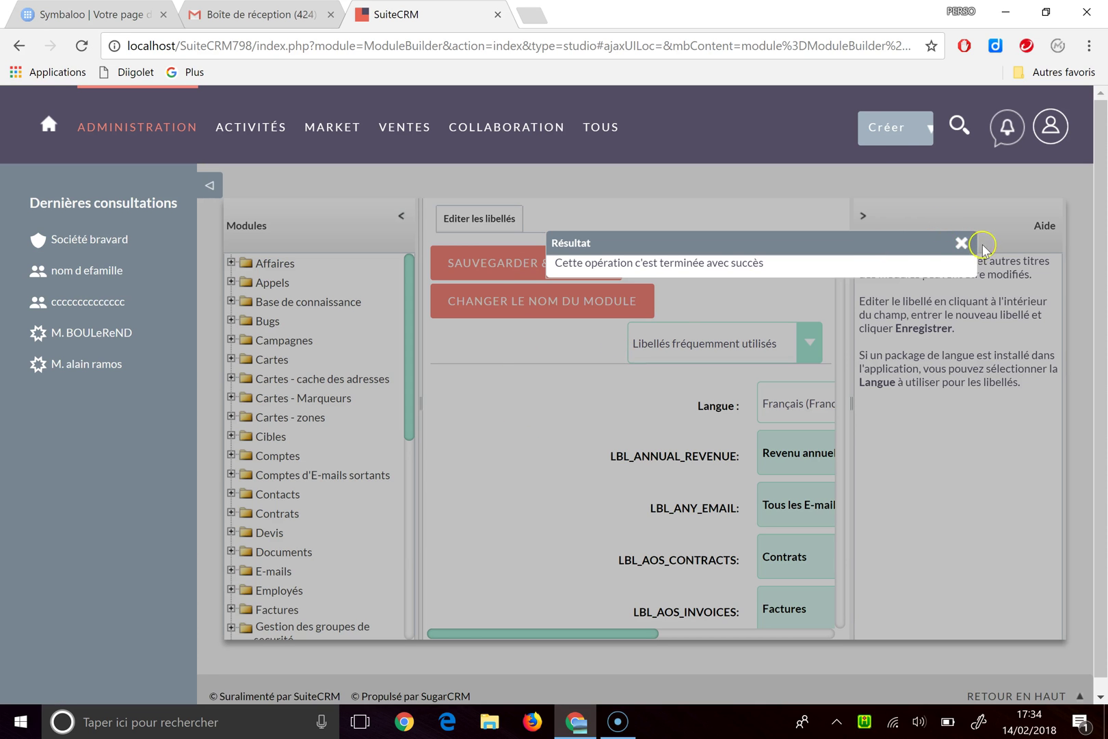
click(961, 243)
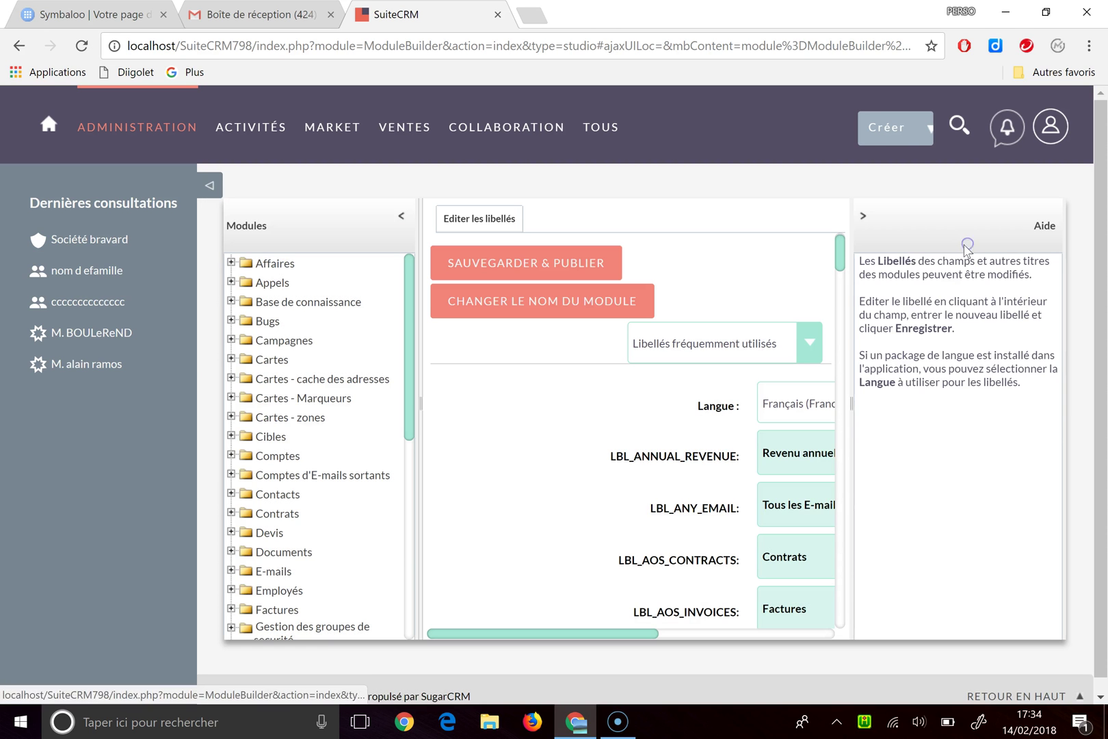
click(277, 455)
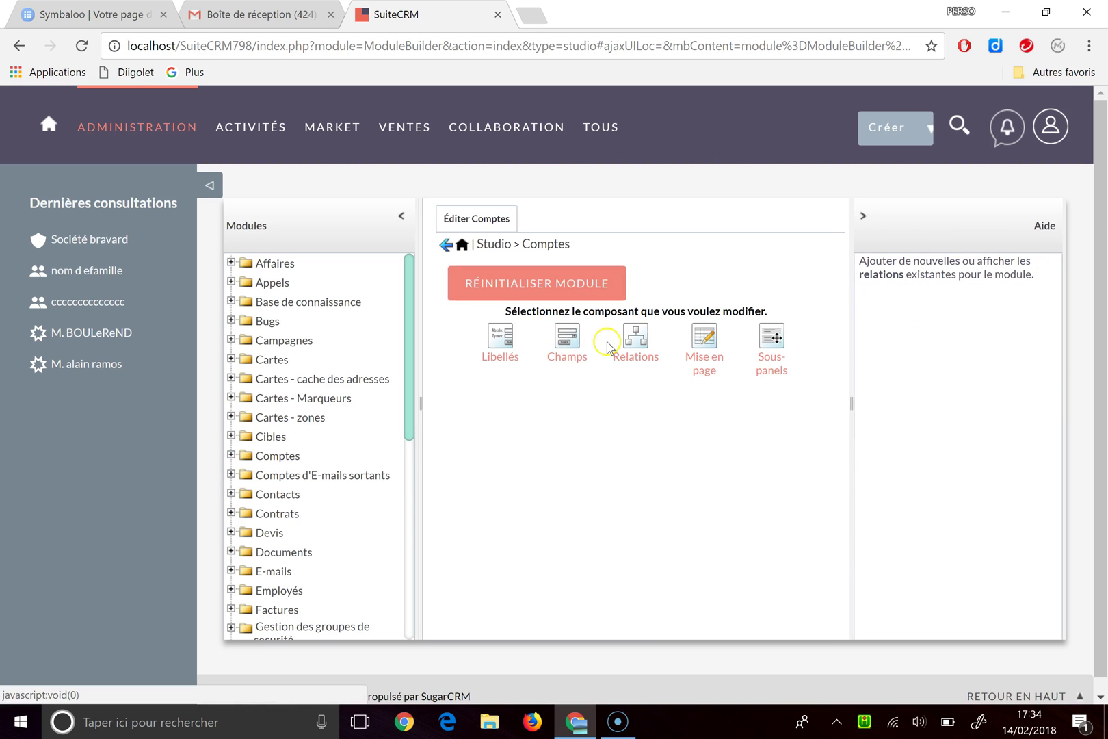
Step: Change the Comptes website field's display label from SITE WEB to SITE INTERNET and save
click(573, 347)
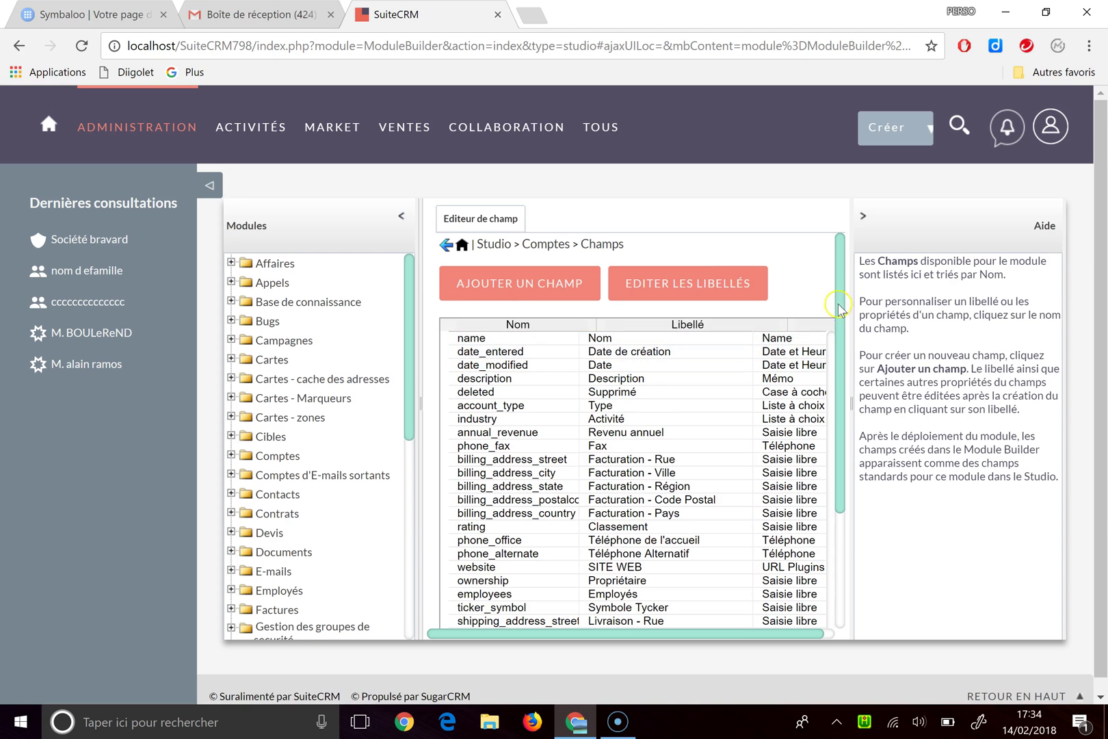
drag(841, 309, 842, 420)
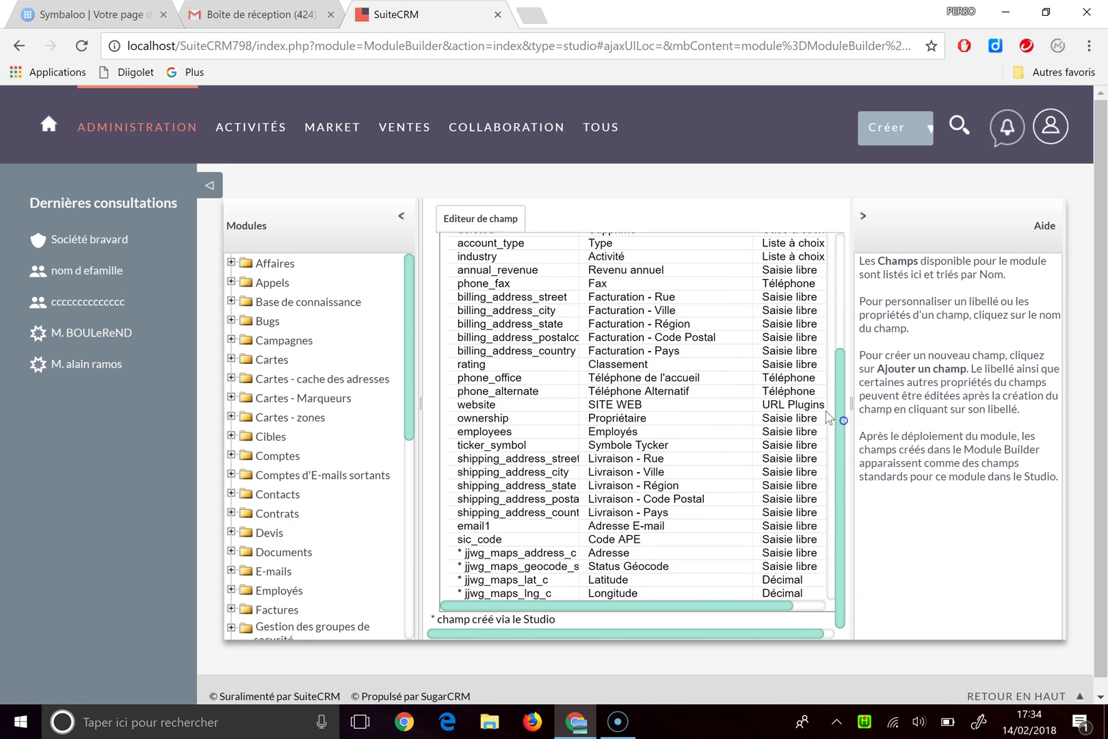
click(627, 408)
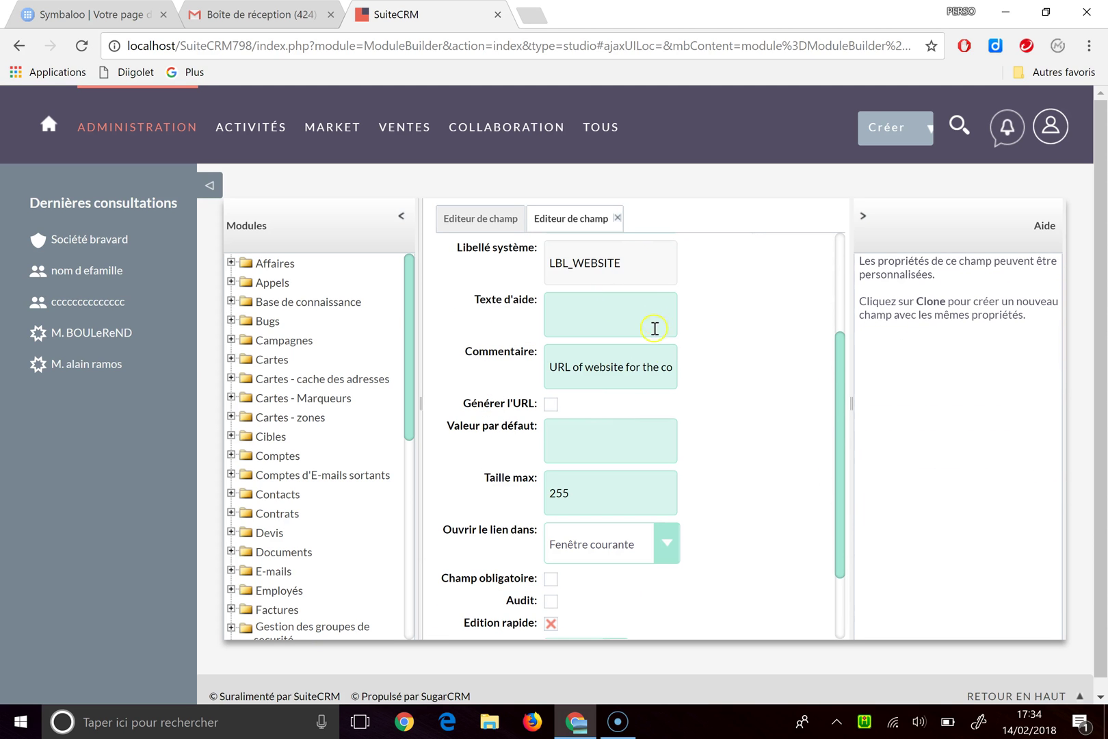
scroll(642, 371, up, 4)
click(630, 383)
key(BackSpace)
key(BackSpace)
key(BackSpace)
key(BackSpace)
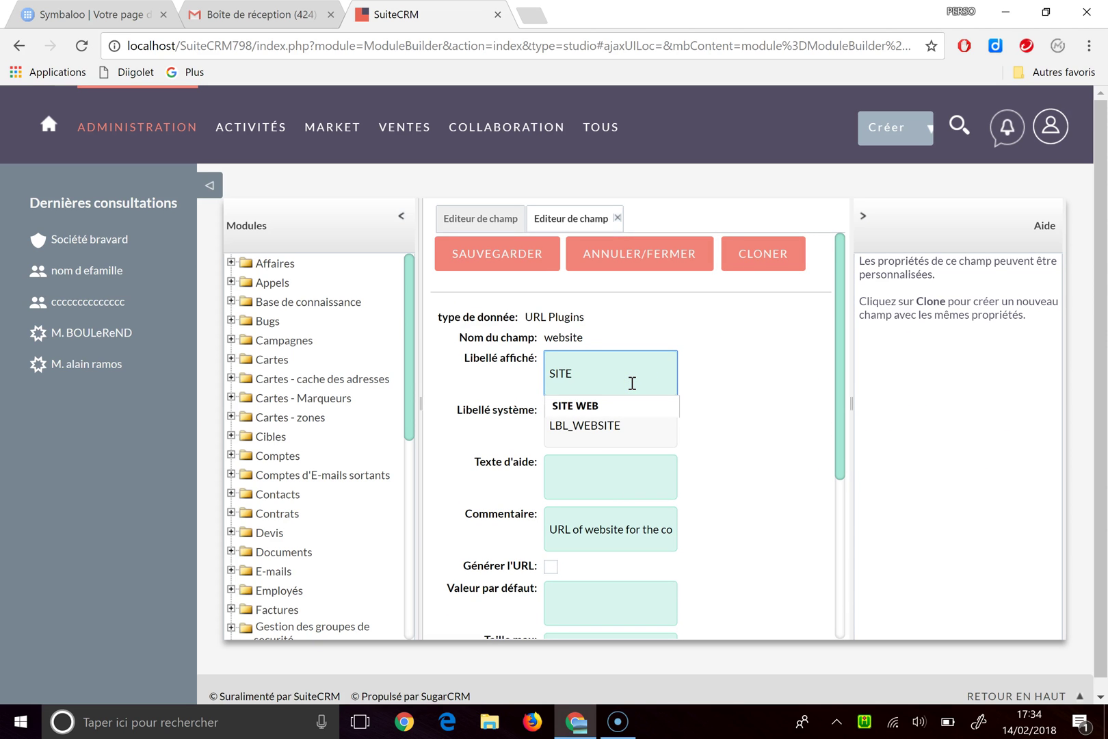
text(INTERNET)
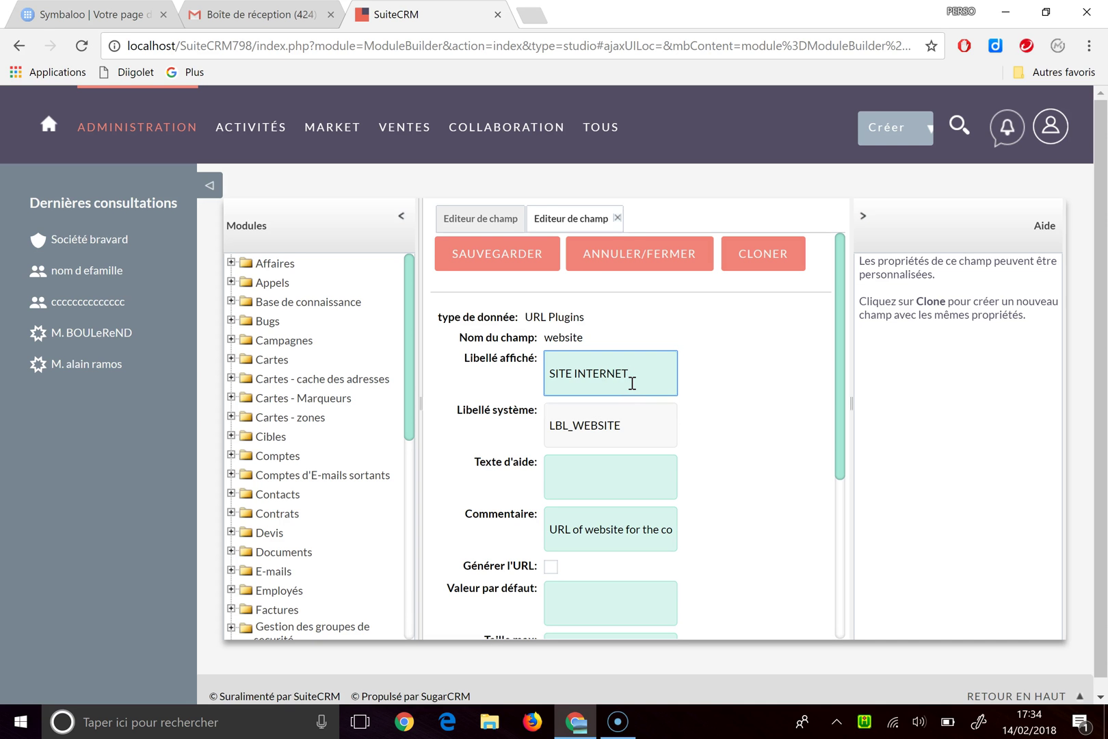
click(541, 267)
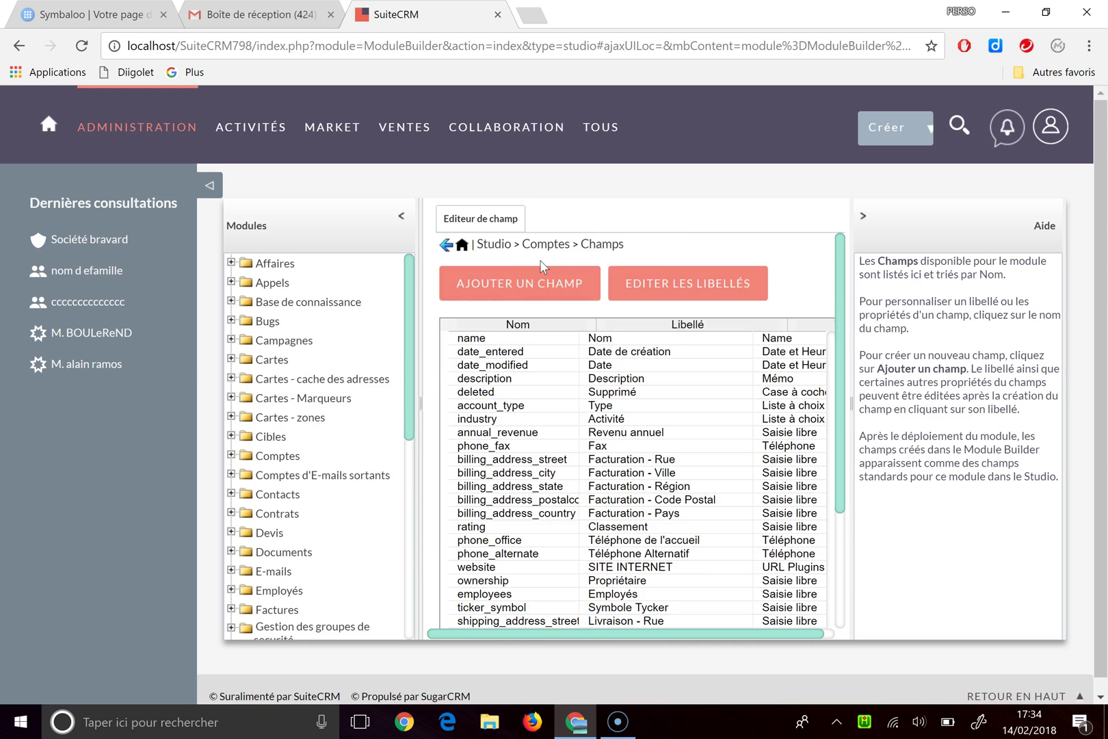
scroll(542, 265, down, 1)
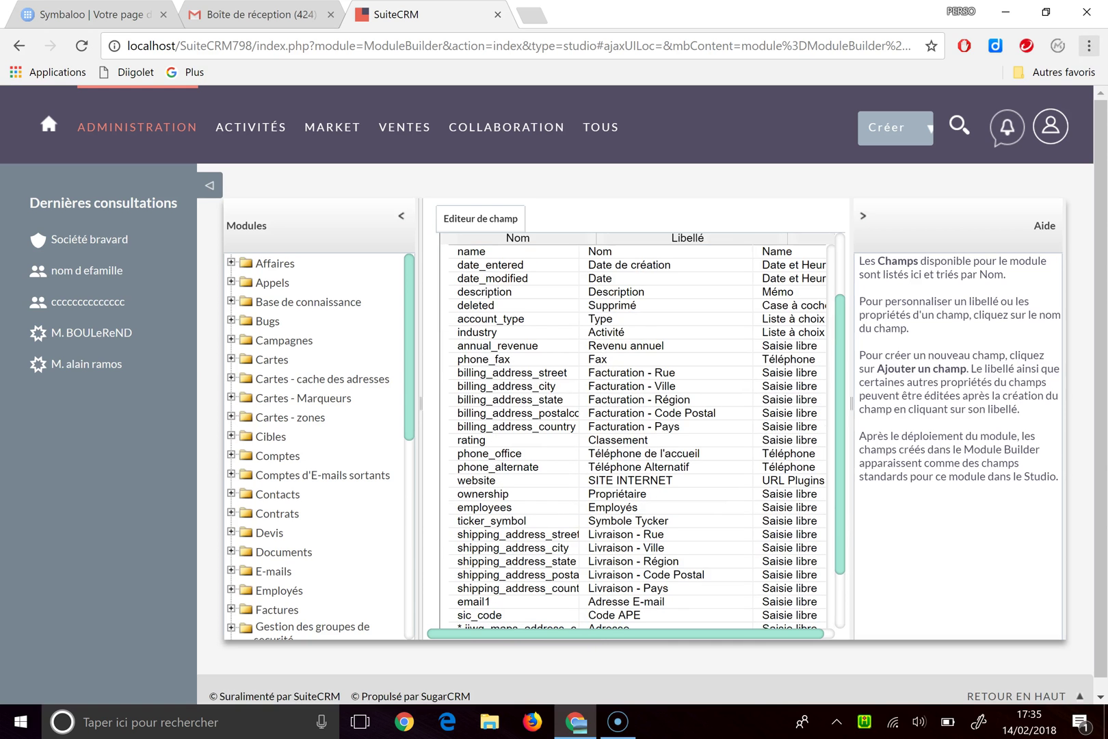
Step: Replace the annual_revenue display label 'Revenu annuel :' with 'Nbre de salariés' and save
click(643, 351)
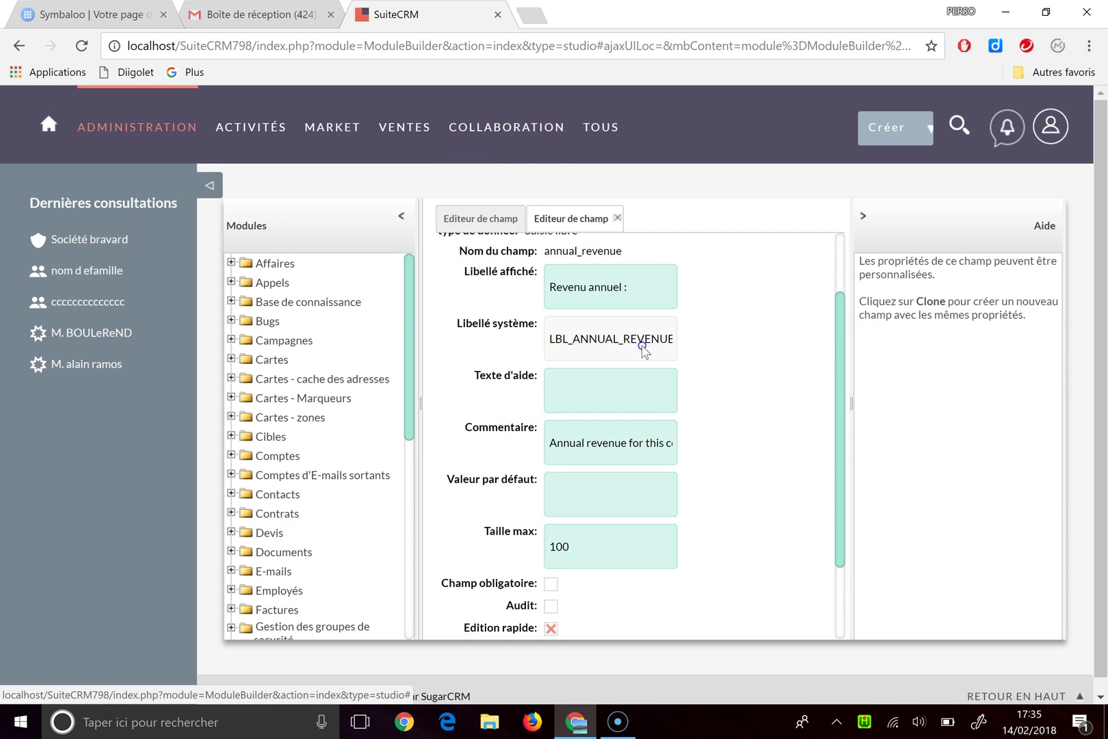
drag(655, 287, 549, 292)
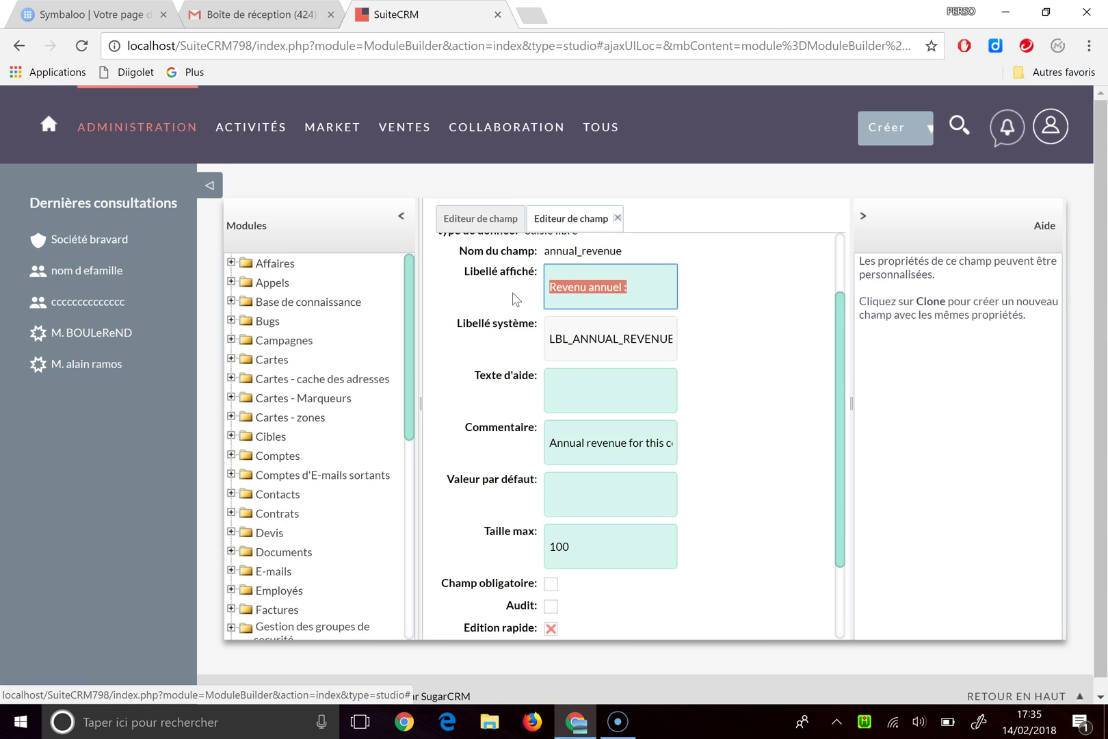
text(Nbre de salariés)
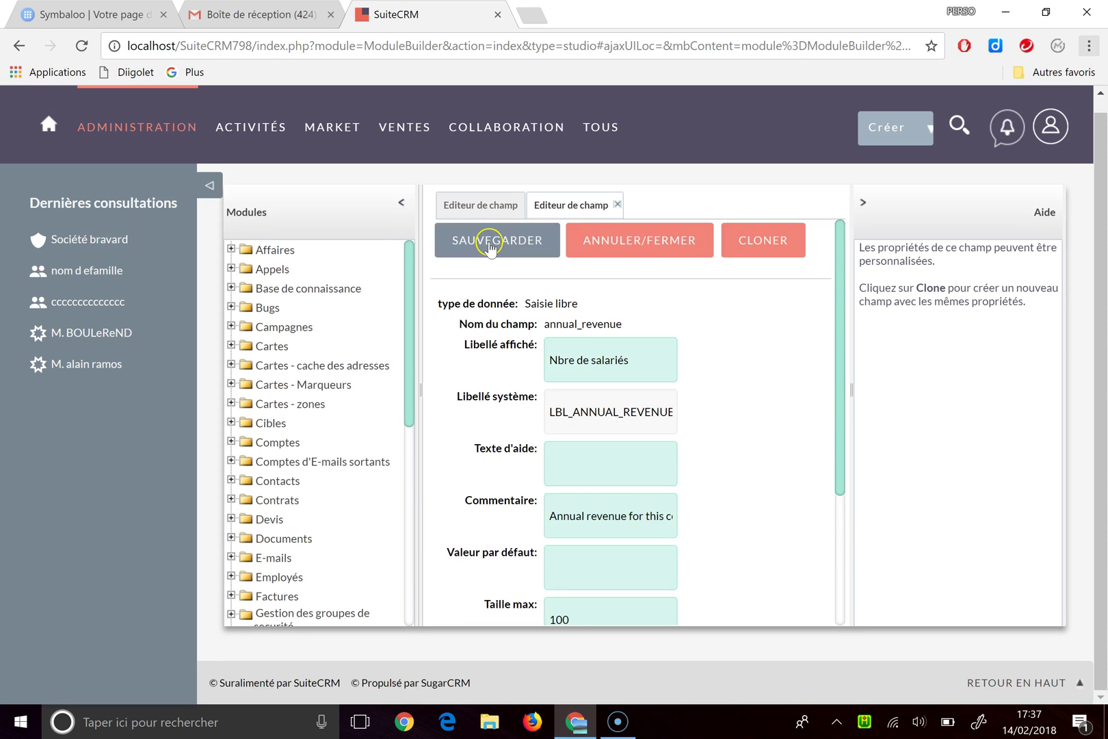
click(490, 241)
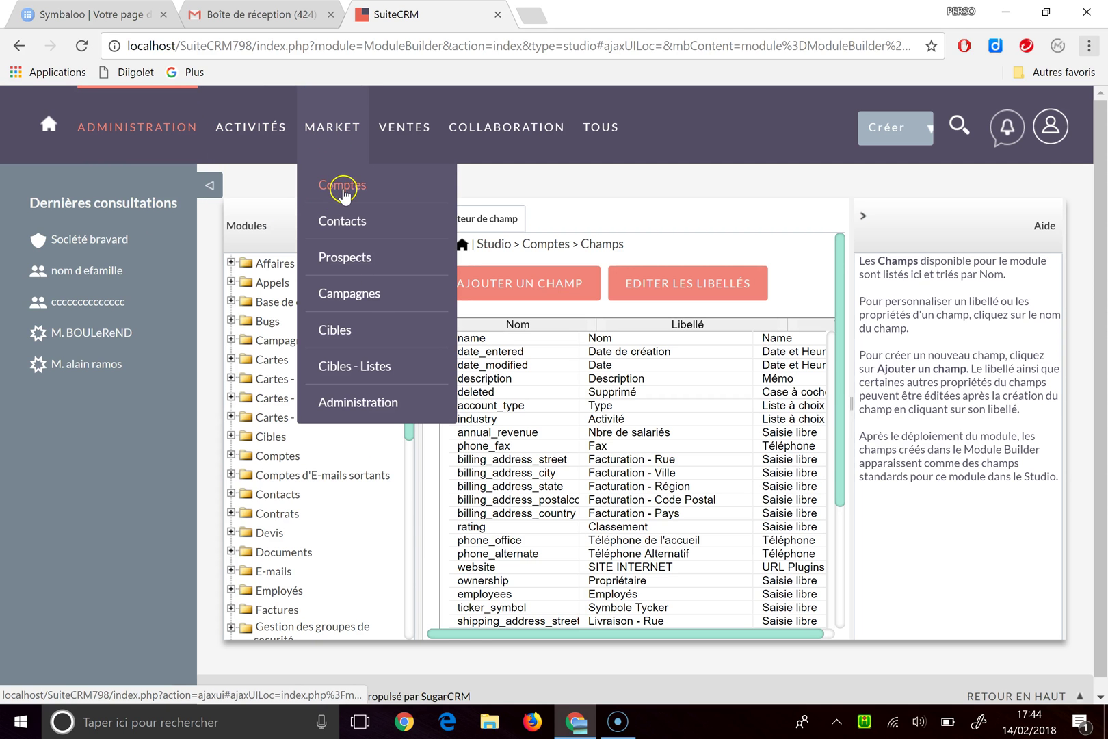
Step: Open the Société bravard account from MARKET > Comptes and view its Plus d'informations tab
click(337, 179)
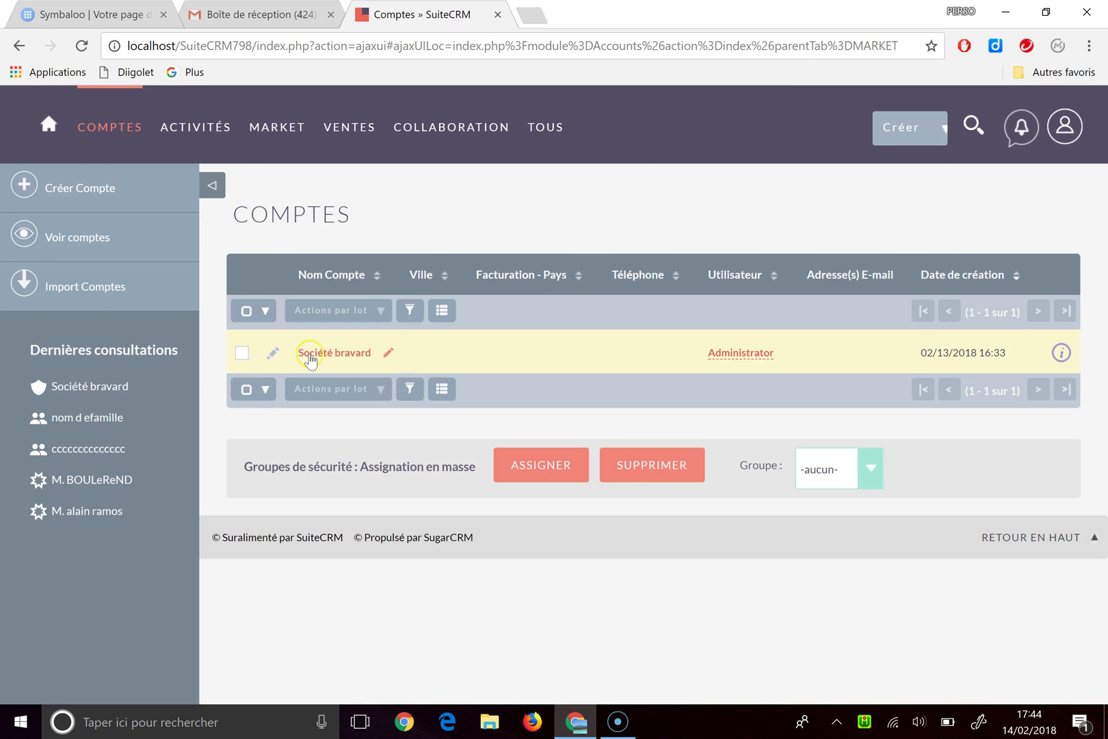
click(312, 353)
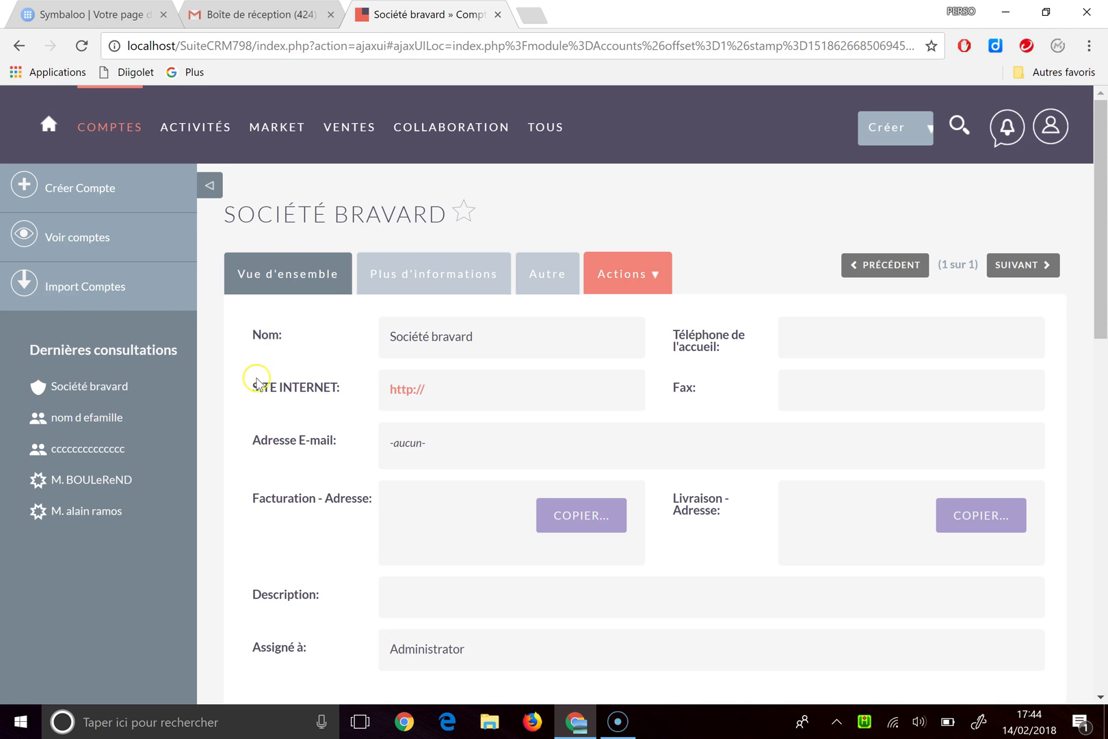
click(401, 275)
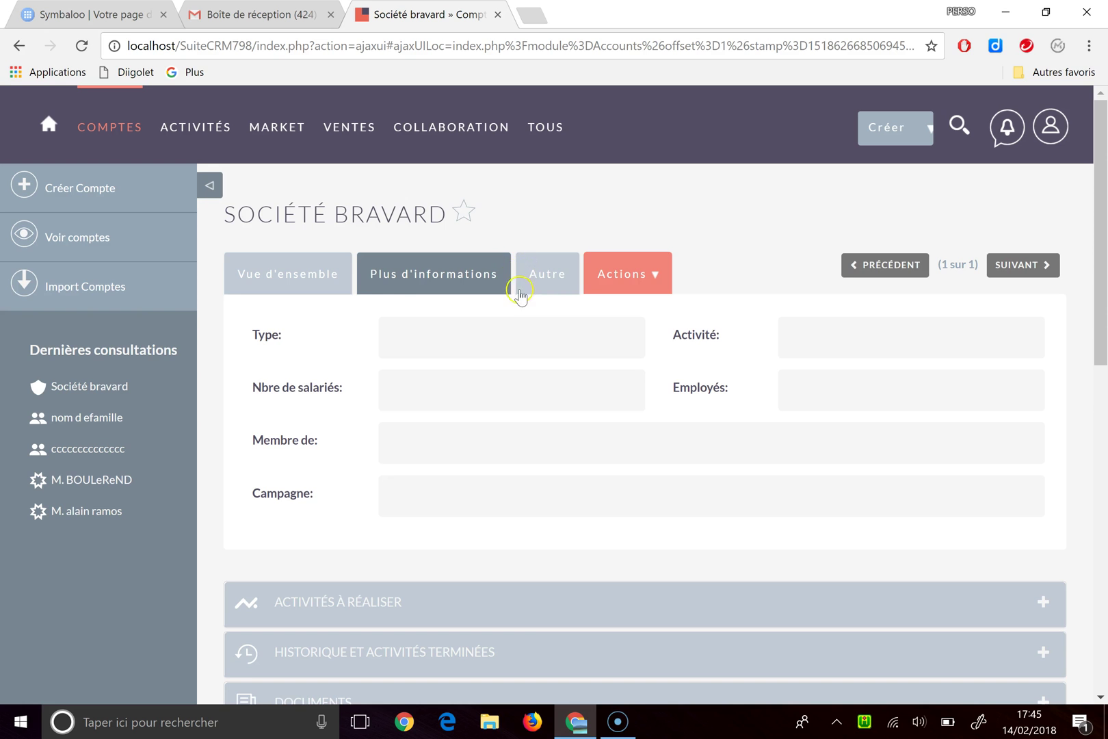
scroll(537, 317, down, 3)
scroll(537, 316, up, 2)
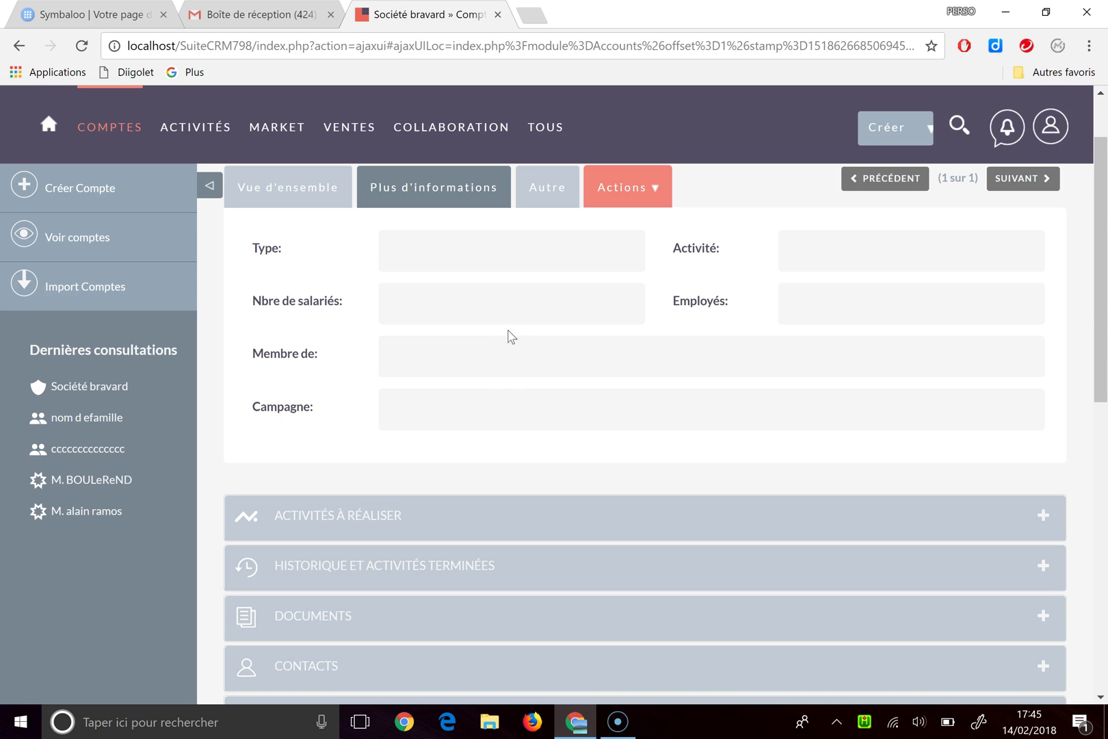
click(510, 328)
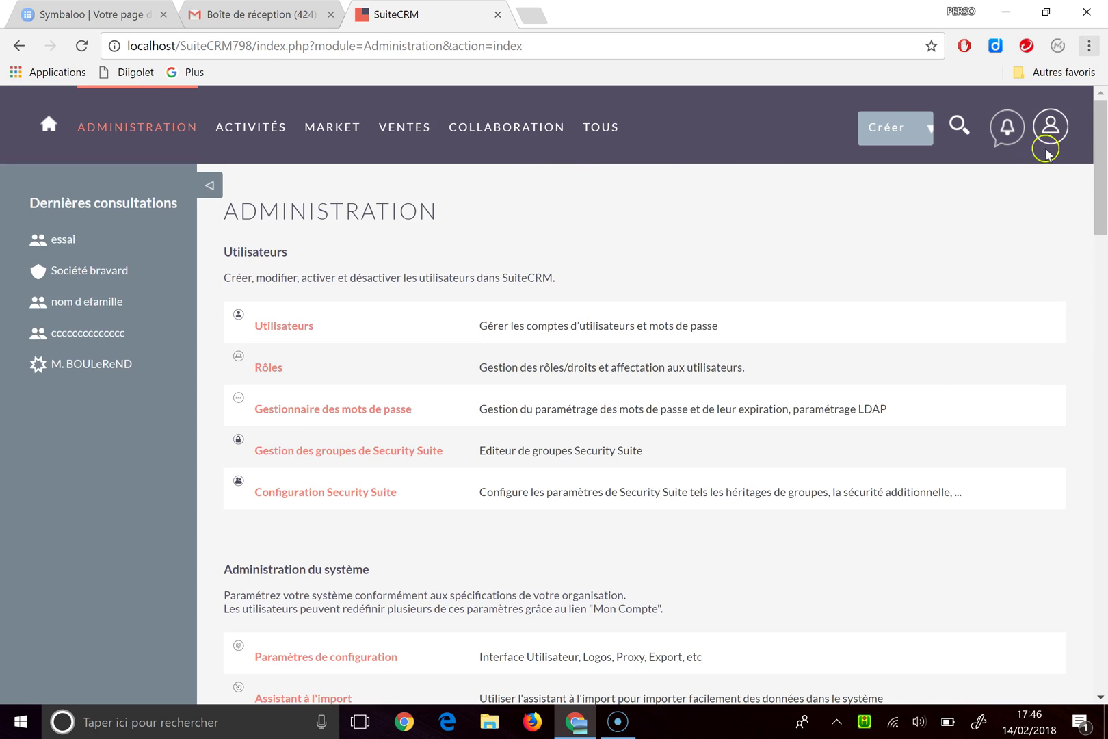
Step: Log out of the administrator account and sign in with the new user's username and password
click(1050, 140)
click(1005, 351)
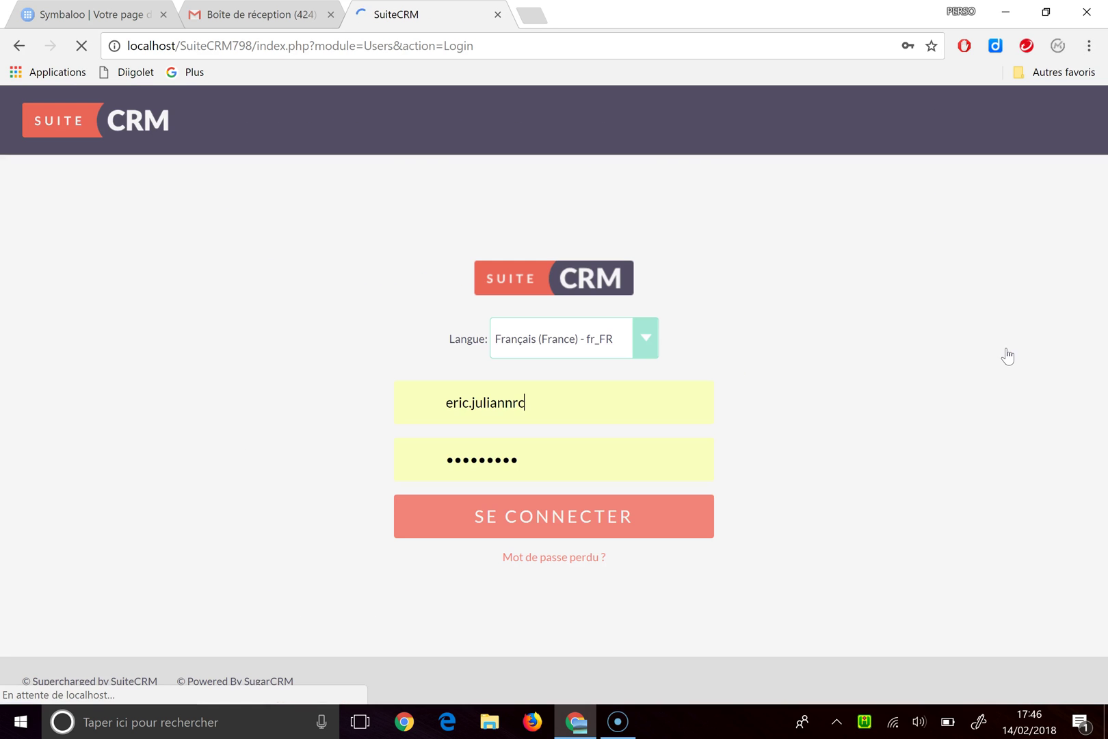
drag(534, 417, 333, 419)
text(essai)
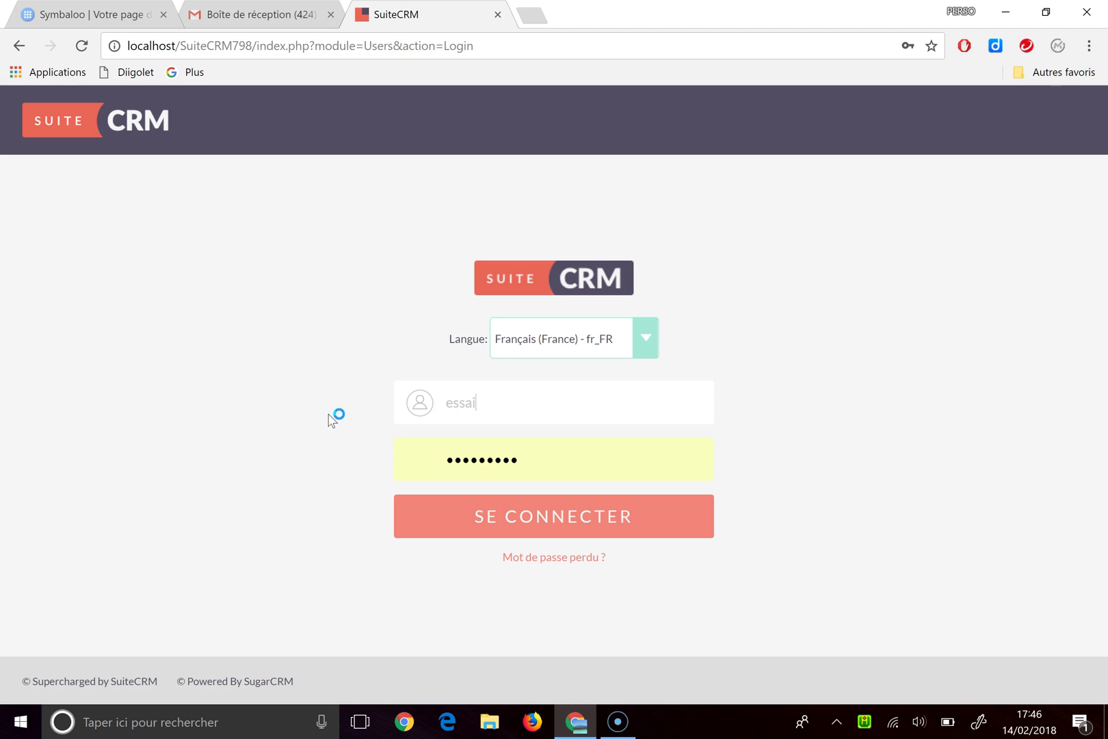
key(Tab)
text(e)
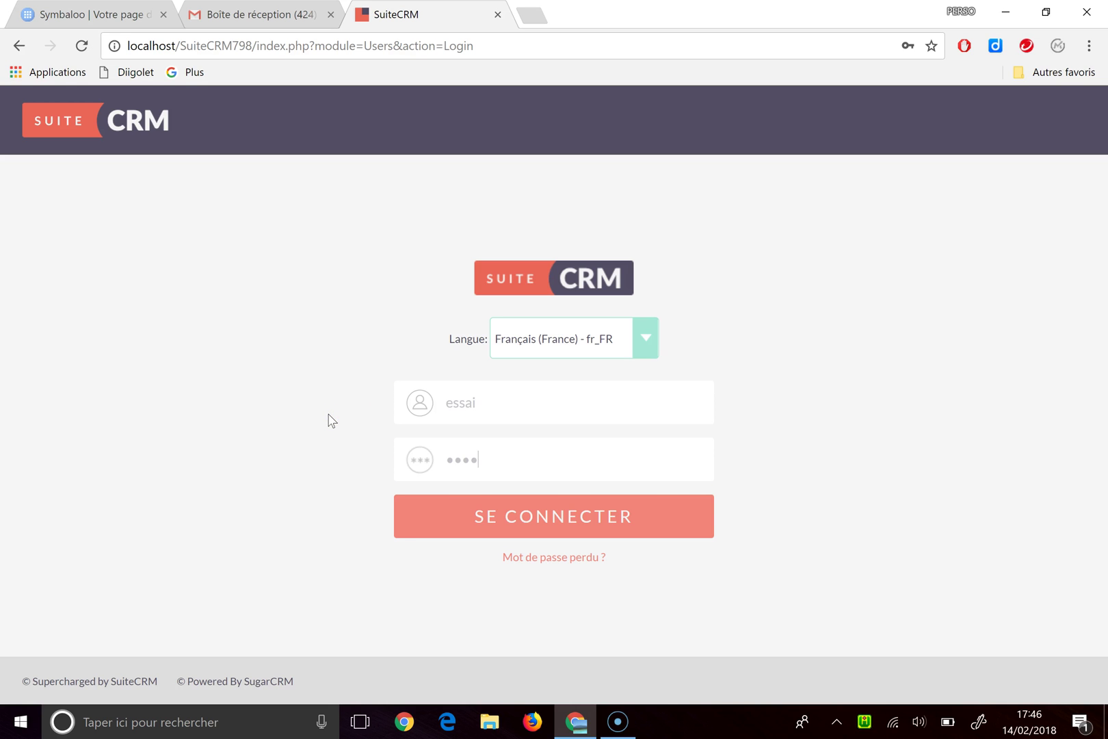
click(443, 517)
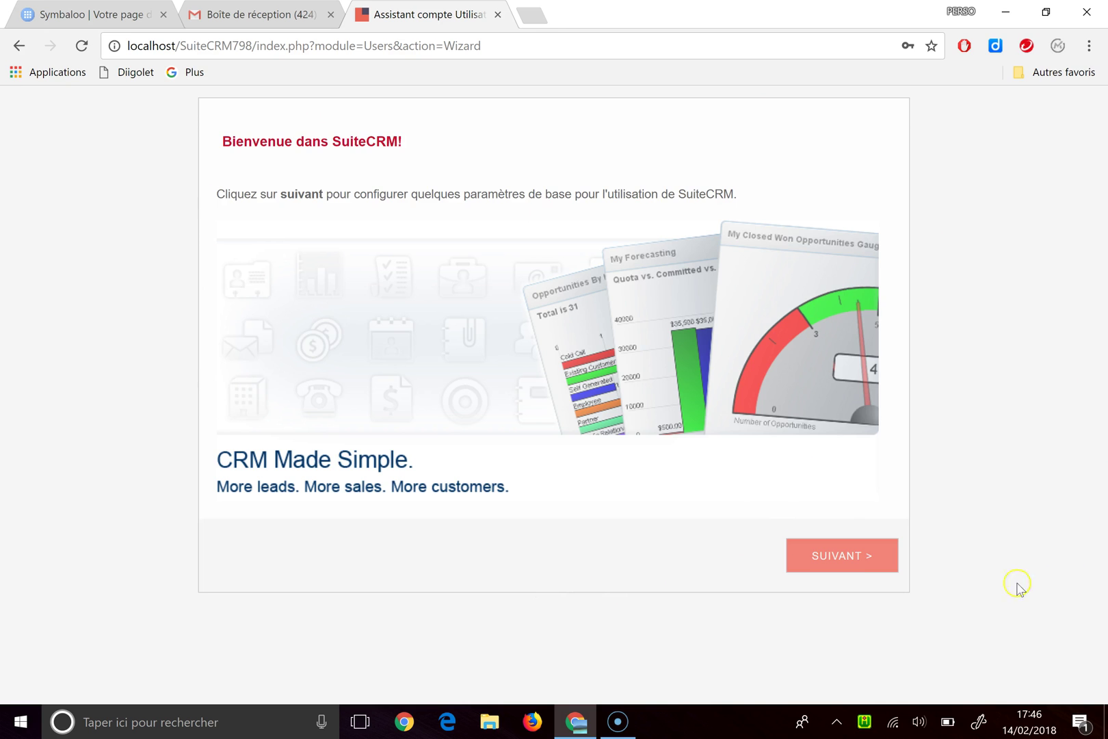
Step: Start the setup wizard and enter the new user's first name in Prénom
click(834, 559)
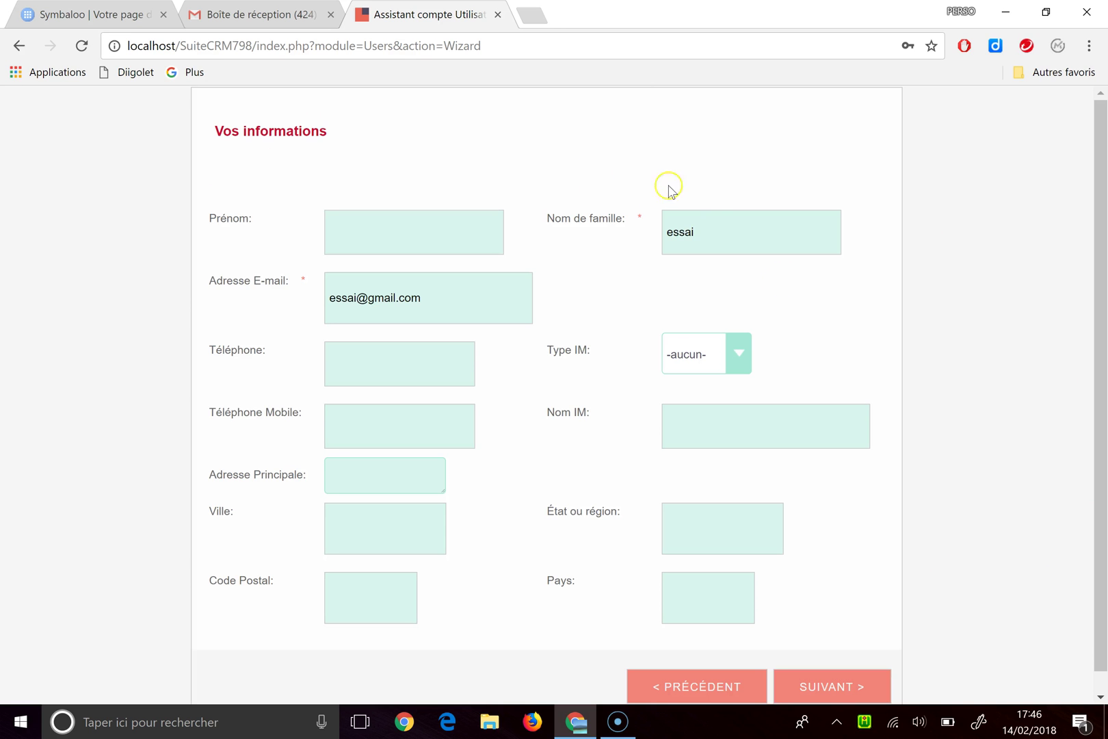
click(434, 239)
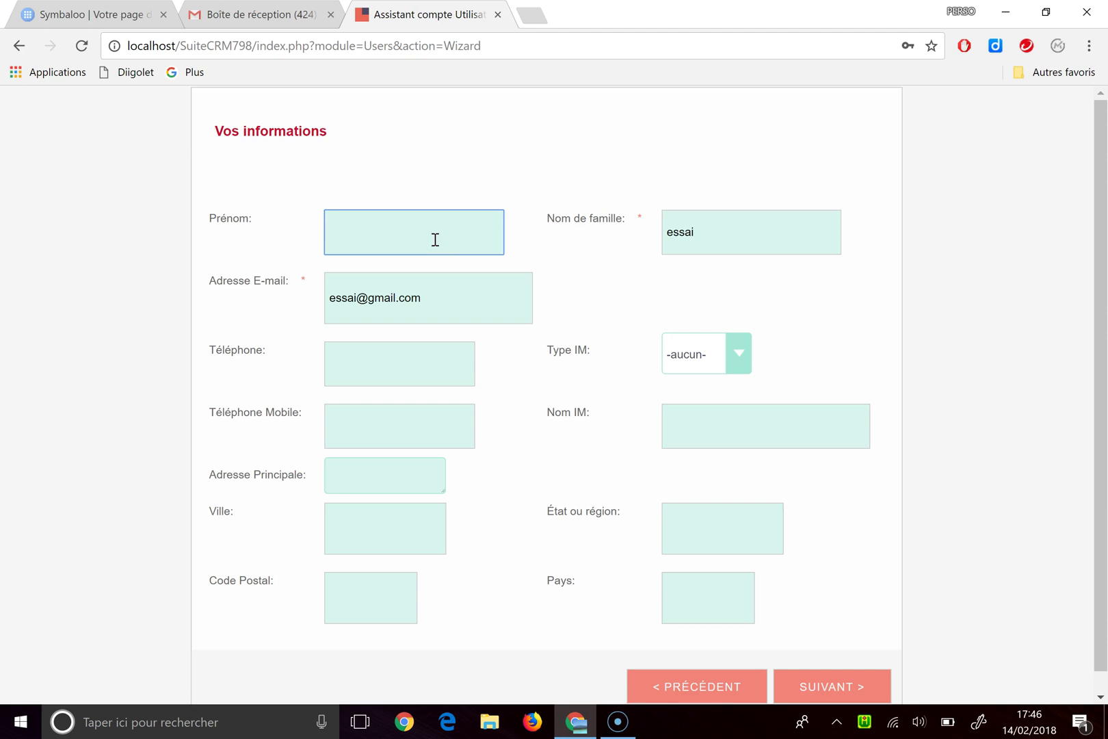
text(alain)
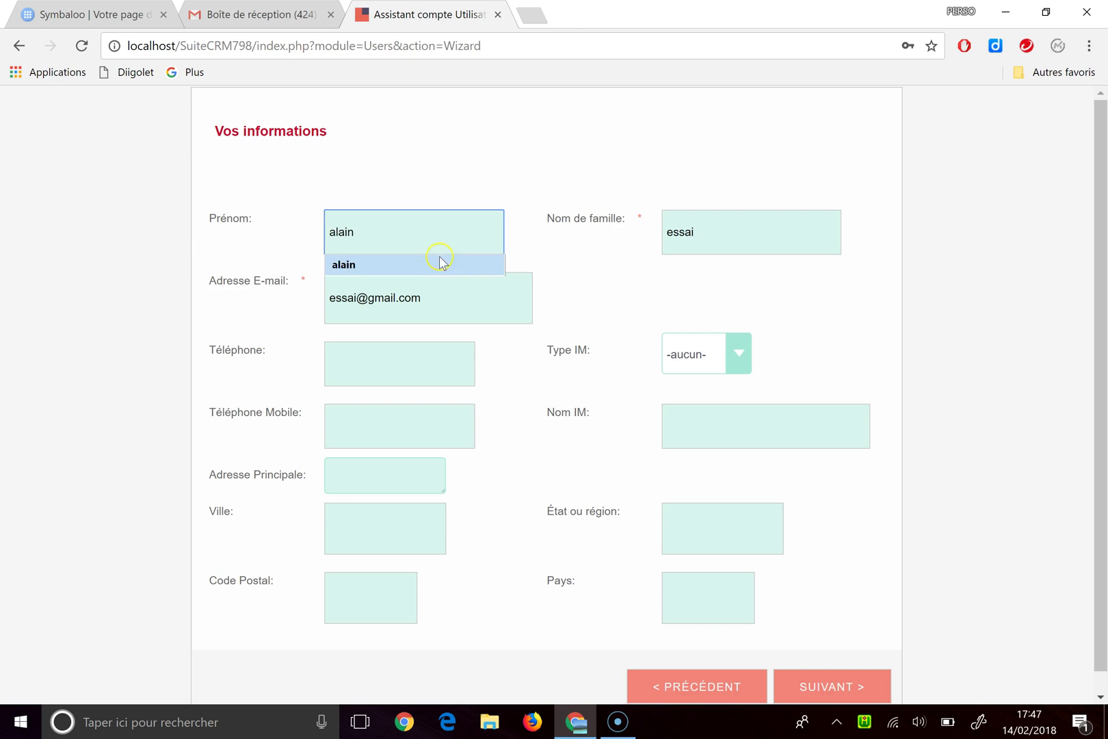
click(441, 264)
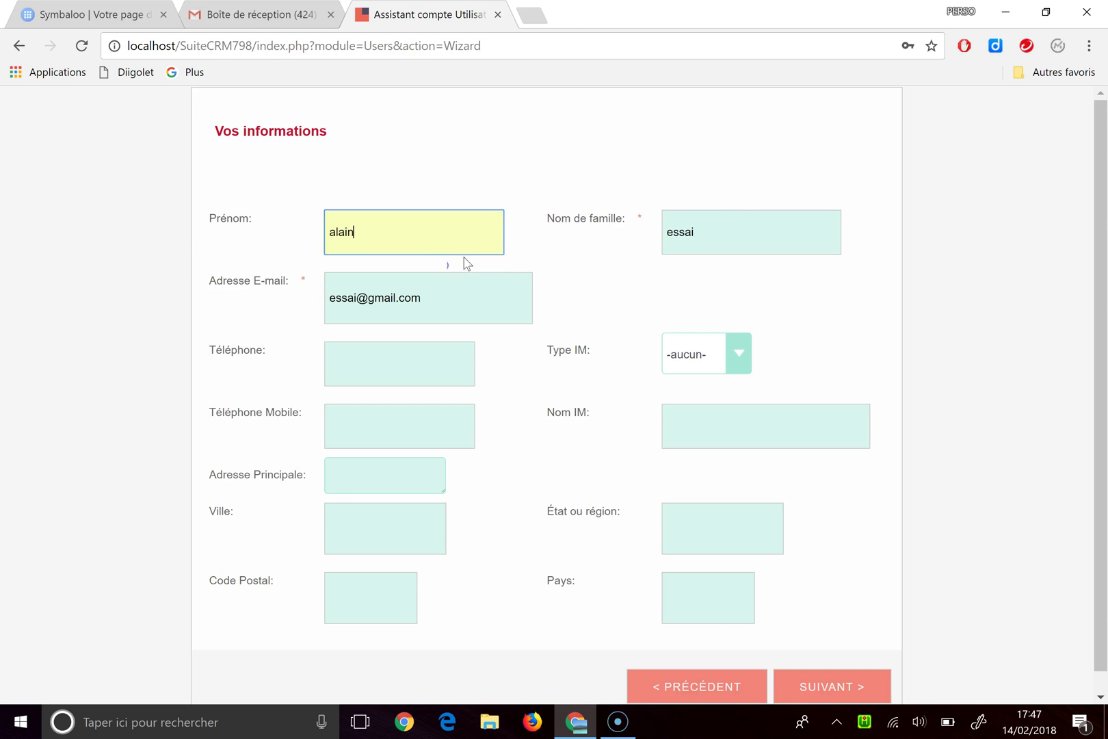
click(737, 230)
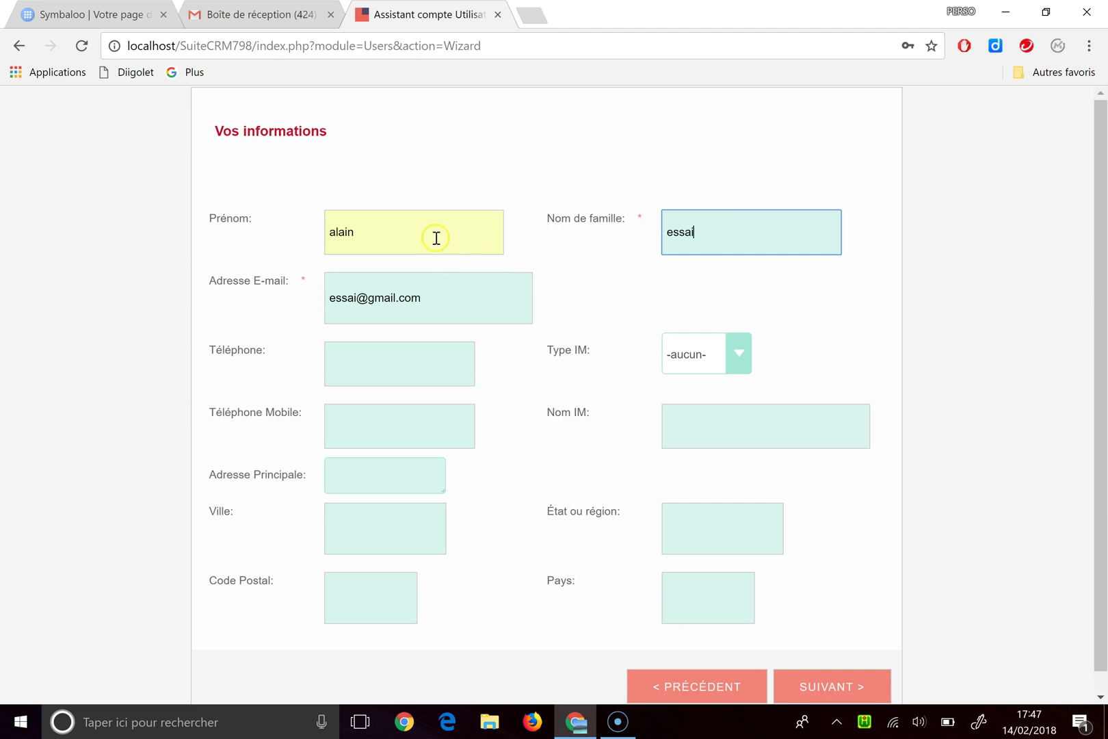
Step: Correct the user's e-mail address and fill in the Téléphone number
click(357, 298)
text(?)
key(BackSpace)
text(.nro)
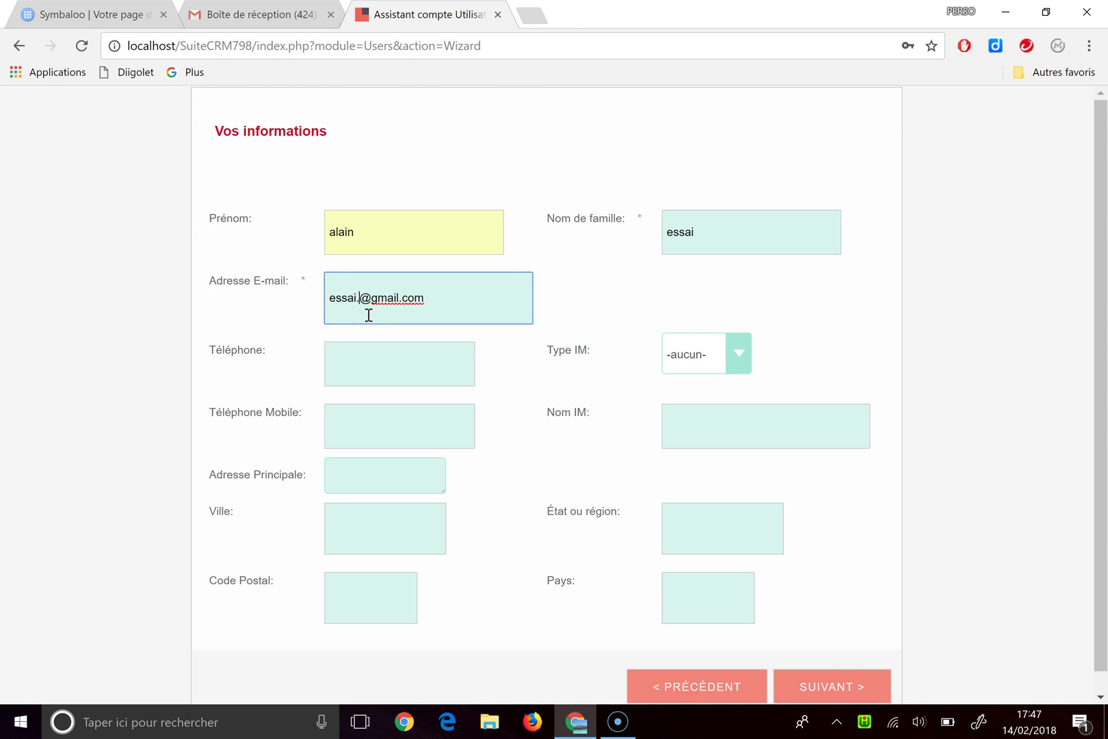
click(375, 350)
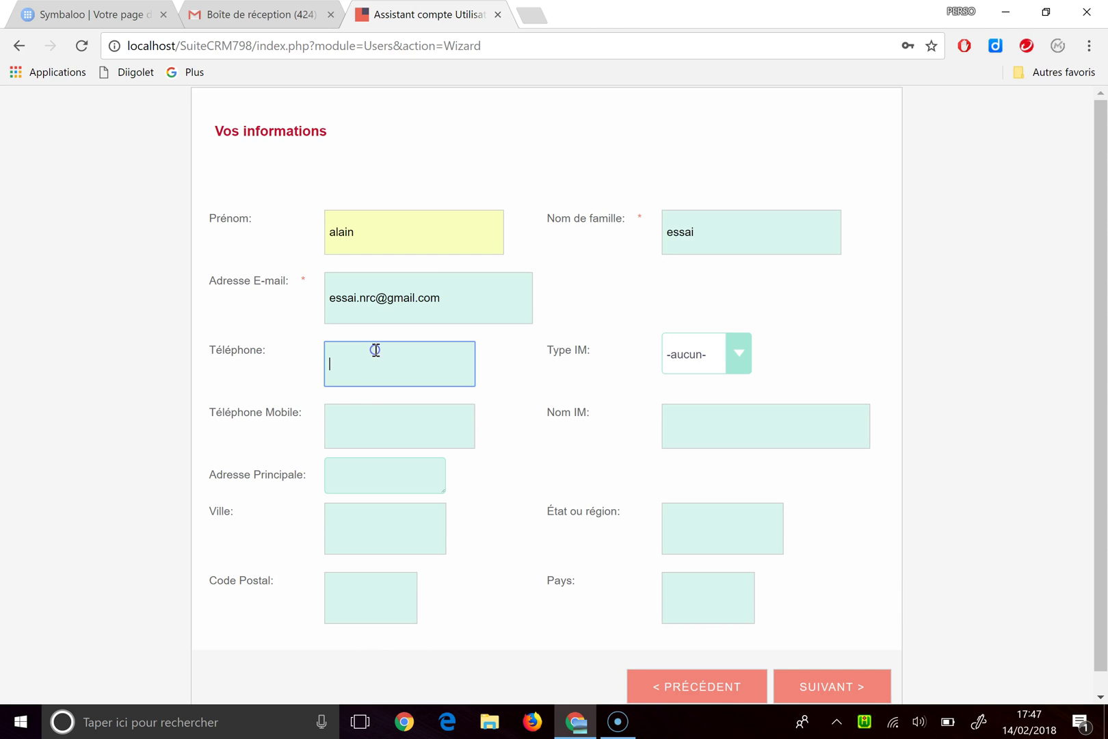
Step: Accept the locale settings and finish the wizard with TERMINER
click(843, 686)
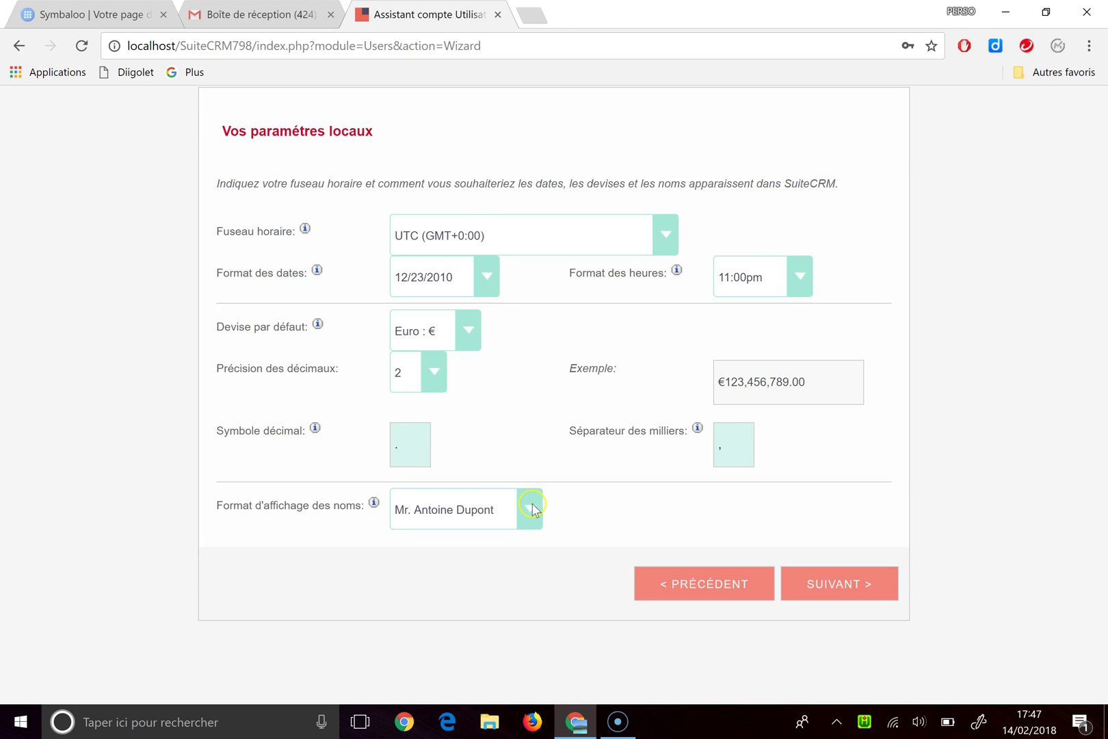
click(869, 586)
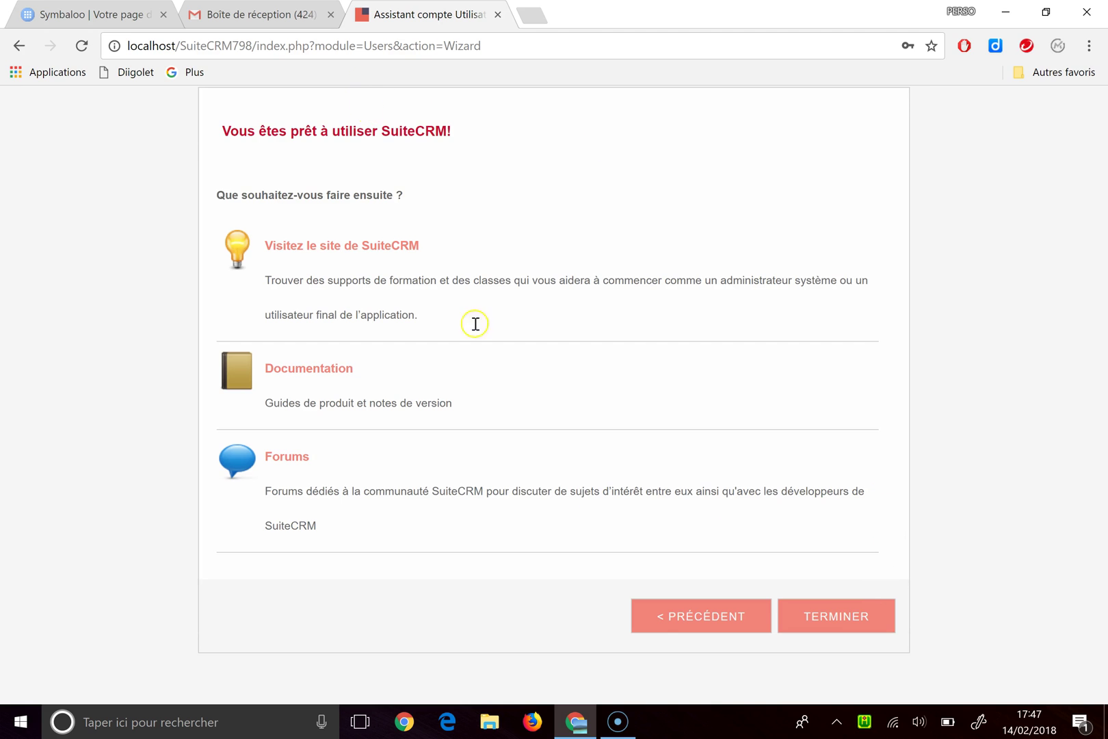
click(846, 624)
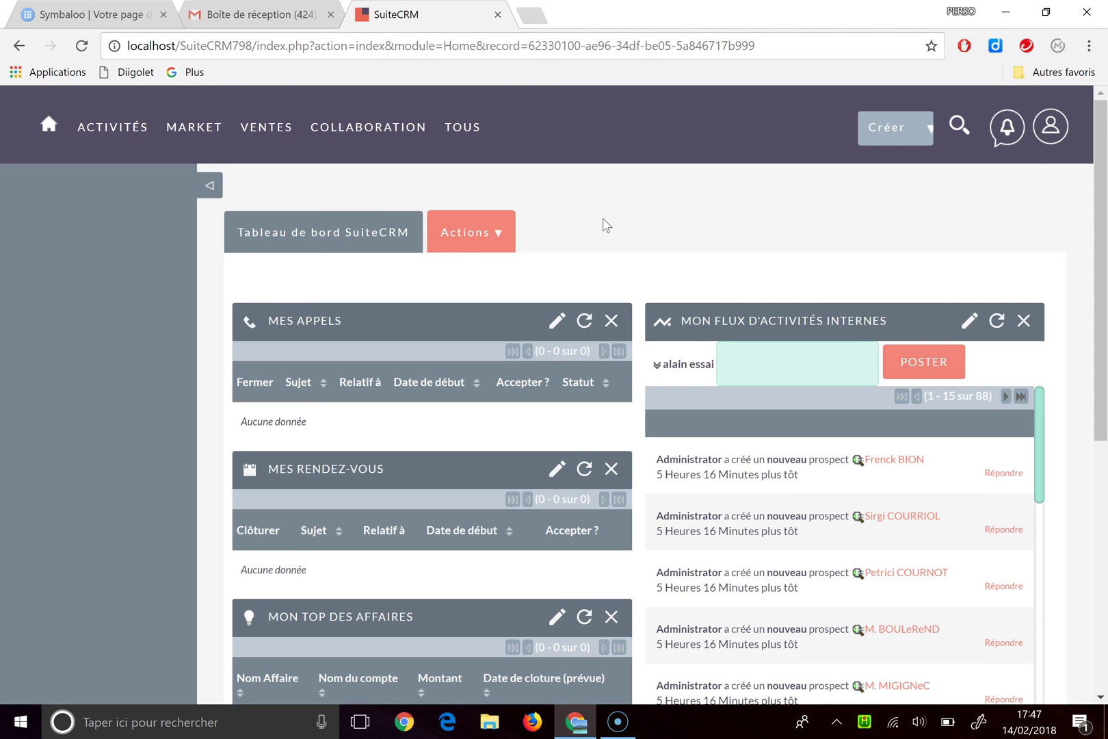
Step: Open the Société bravard account from MARKET > Comptes and view its Plus d'informations tab
mouse_move(190, 121)
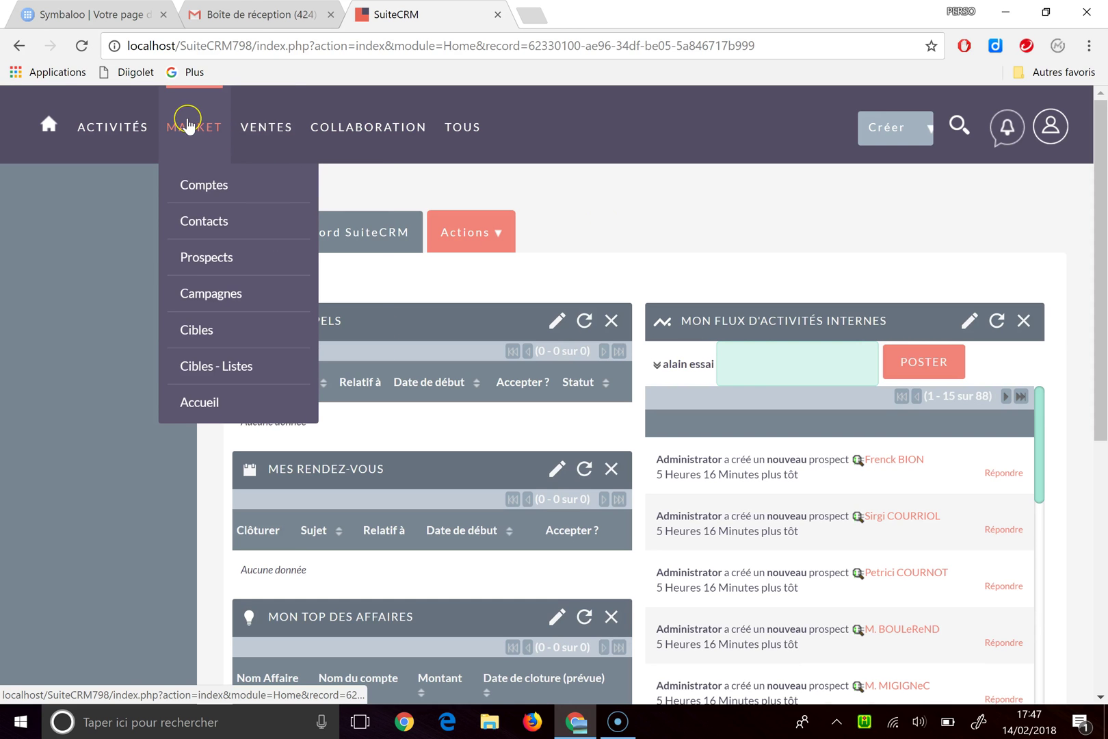
click(195, 186)
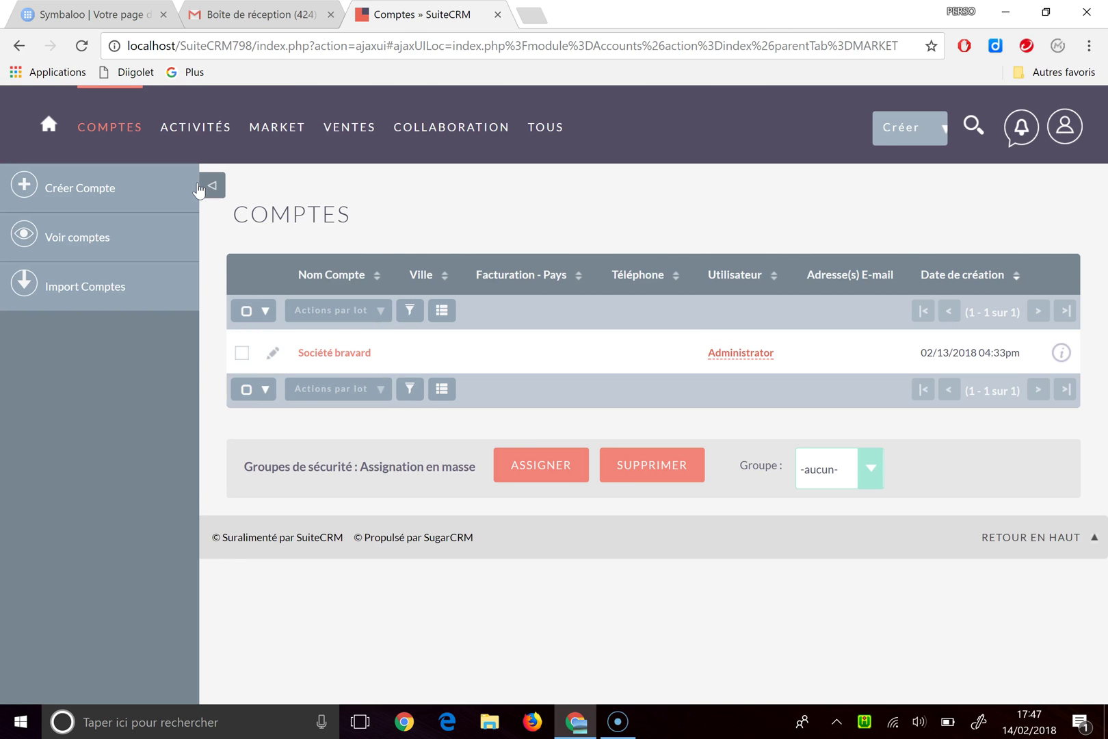
click(328, 353)
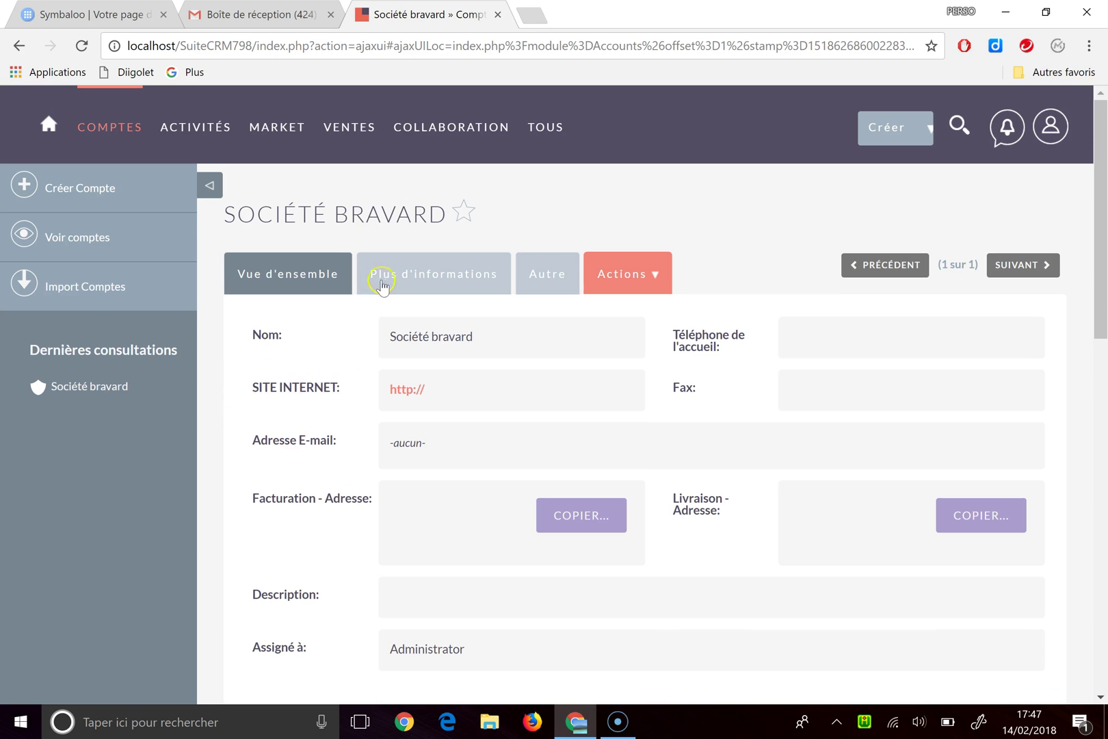
click(383, 283)
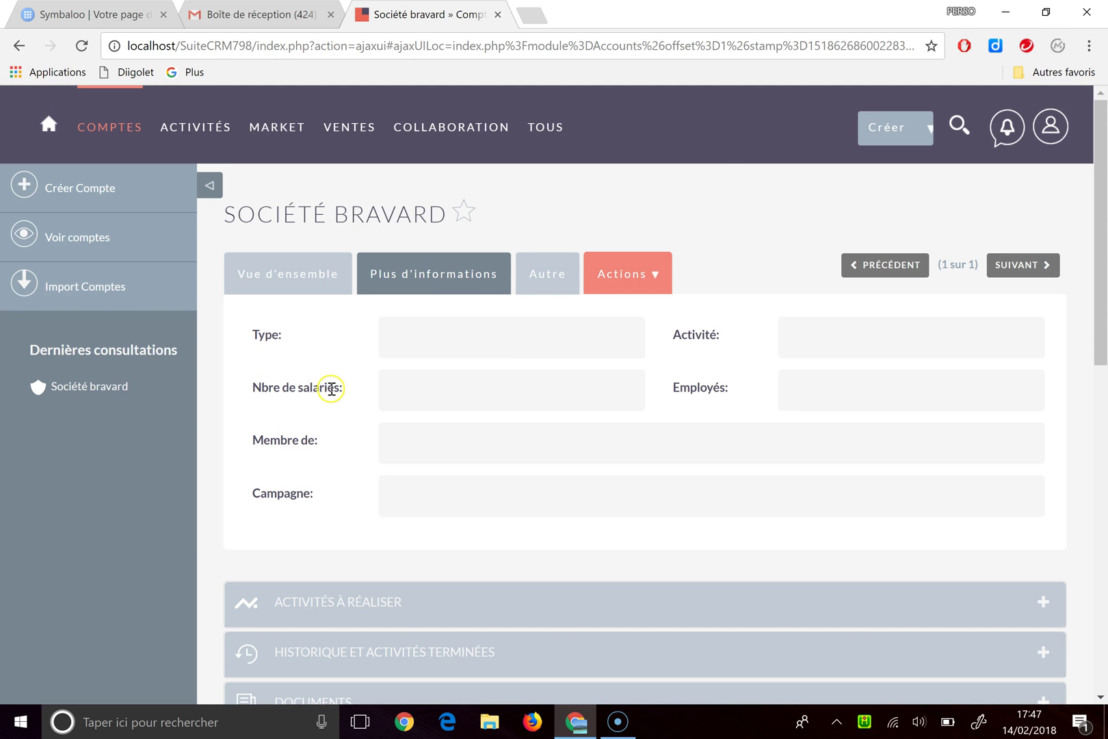